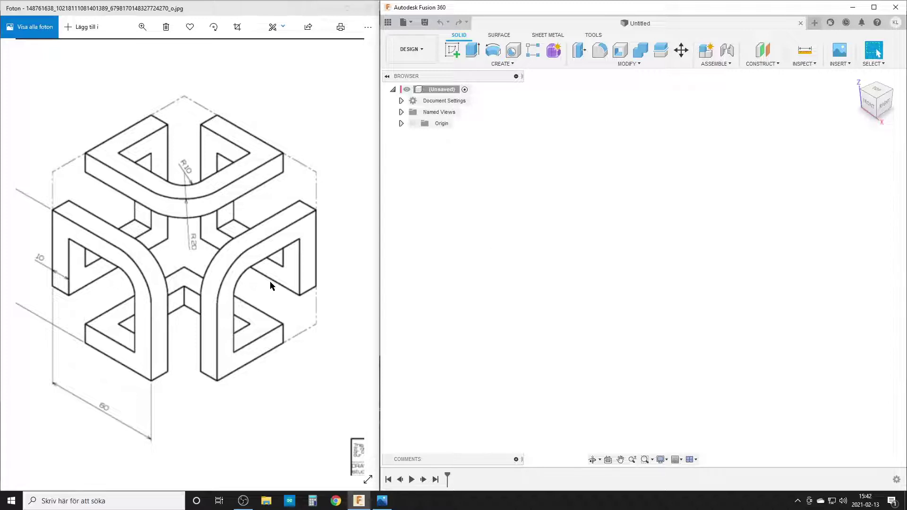
Centre the isometric cube reference drawing in view, then switch to the empty Fusion design
{"action": "mouse_move", "coordinate": [139, 281]}
{"action": "left_mouse_down"}
{"action": "mouse_move", "coordinate": [203, 285]}
{"action": "mouse_move", "coordinate": [89, 255]}
{"action": "mouse_move", "coordinate": [19, 208]}
{"action": "mouse_move", "coordinate": [283, 318]}
{"action": "mouse_move", "coordinate": [148, 240]}
{"action": "mouse_move", "coordinate": [199, 291]}
{"action": "mouse_move", "coordinate": [360, 330]}
{"action": "mouse_move", "coordinate": [389, 356]}
{"action": "left_mouse_up"}
{"action": "mouse_move", "coordinate": [117, 256]}
{"action": "left_mouse_down"}
{"action": "mouse_move", "coordinate": [246, 300]}
{"action": "mouse_move", "coordinate": [190, 291]}
{"action": "mouse_move", "coordinate": [208, 290]}
{"action": "left_mouse_up"}
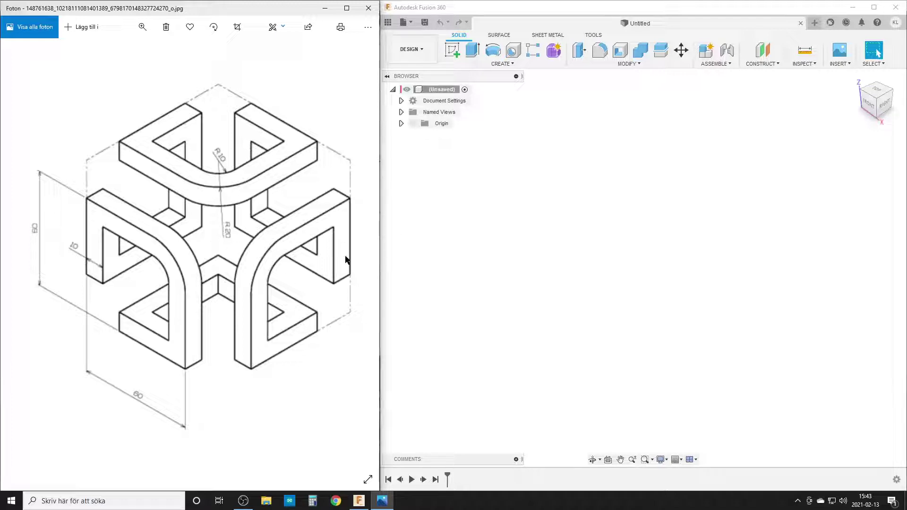
{"action": "left_click", "coordinate": [522, 257]}
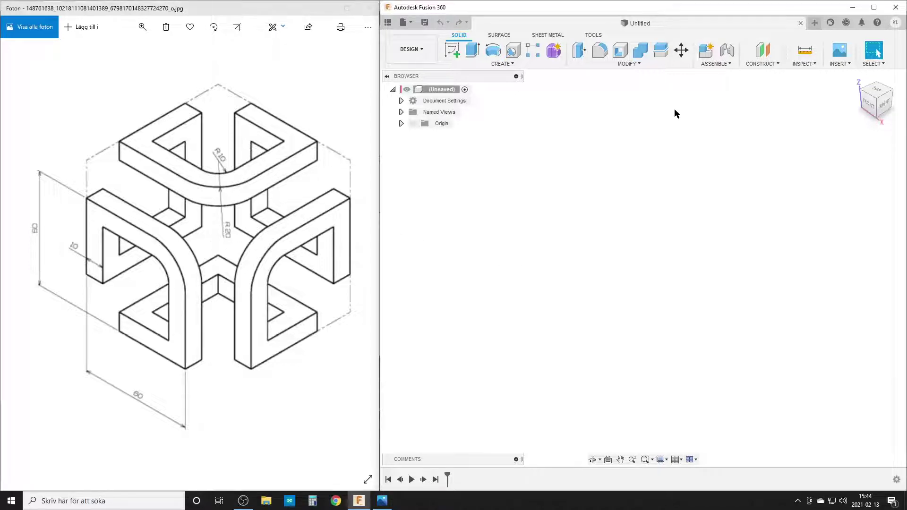
Add user parameters CubeSide = 80 mm and TubeWidth = 10 mm in Change Parameters
{"action": "left_click", "coordinate": [637, 64]}
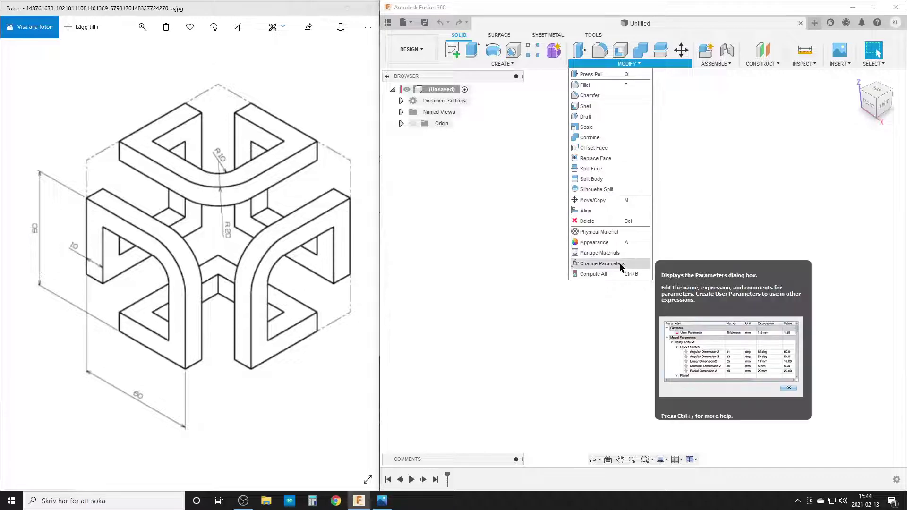
{"action": "left_click", "coordinate": [620, 265]}
{"action": "left_click", "coordinate": [516, 92]}
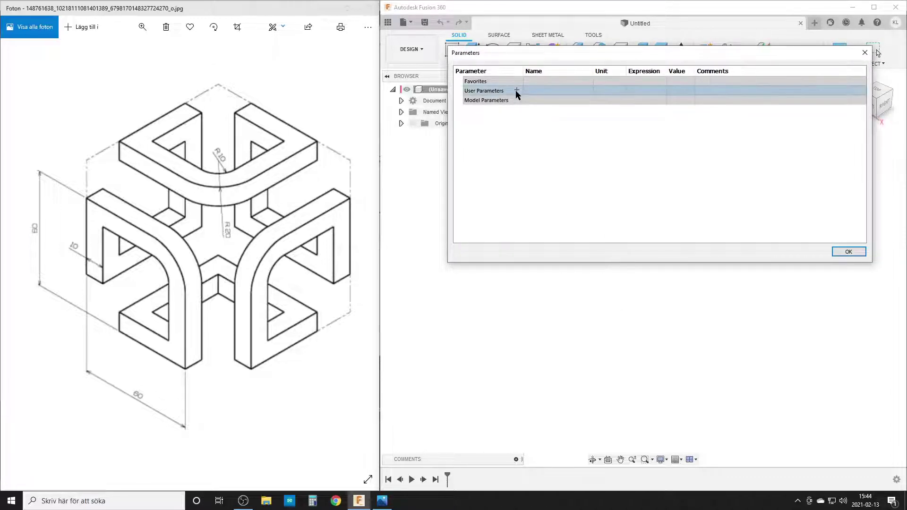
{"action": "left_click", "coordinate": [516, 90]}
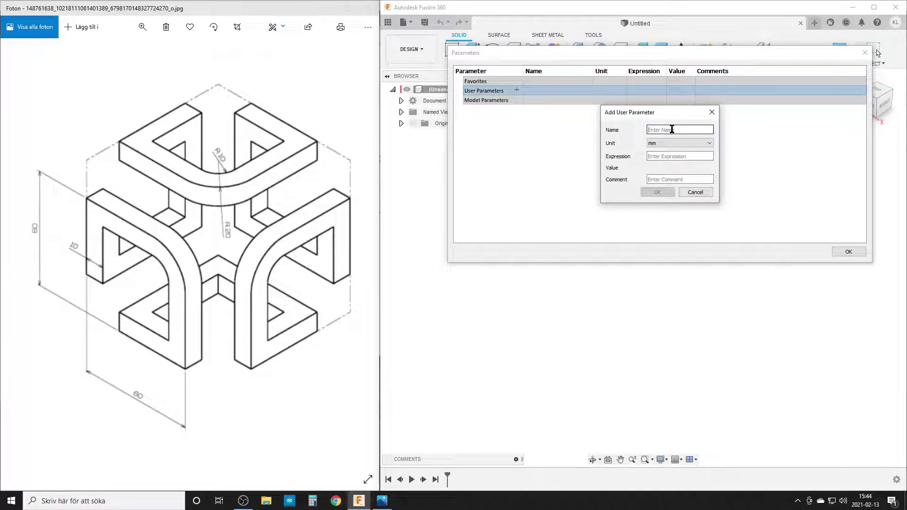
{"action": "type", "text": "CubeSide"}
{"action": "key", "text": "Tab"}
{"action": "key", "text": "Tab"}
{"action": "type", "text": "80"}
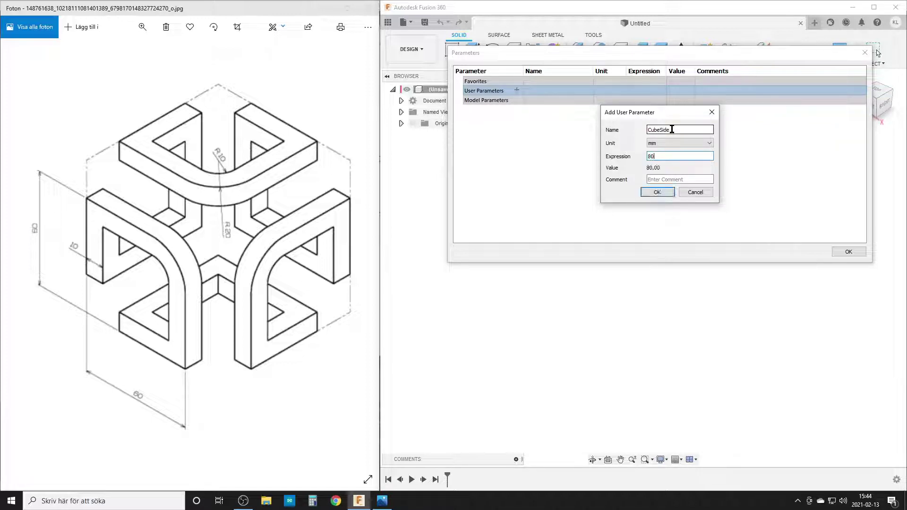
{"action": "key", "text": "Return"}
{"action": "left_click", "coordinate": [518, 91]}
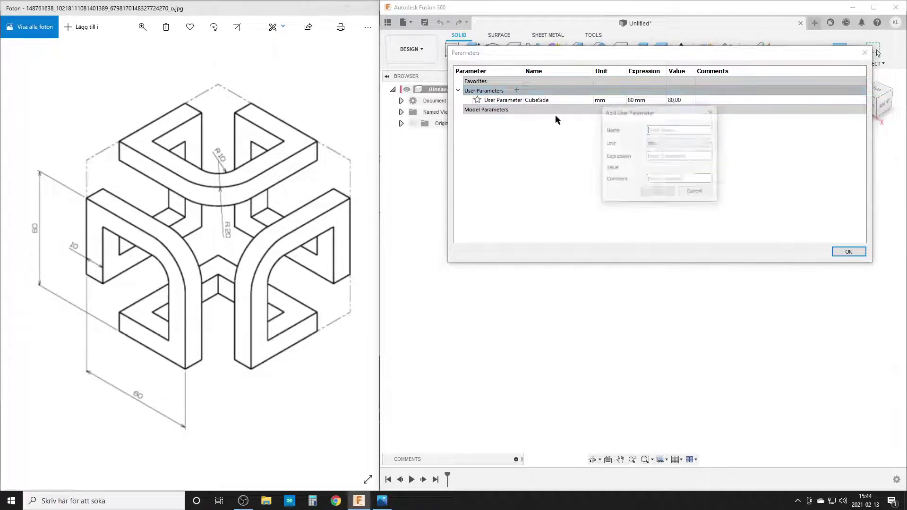
{"action": "type", "text": "T"}
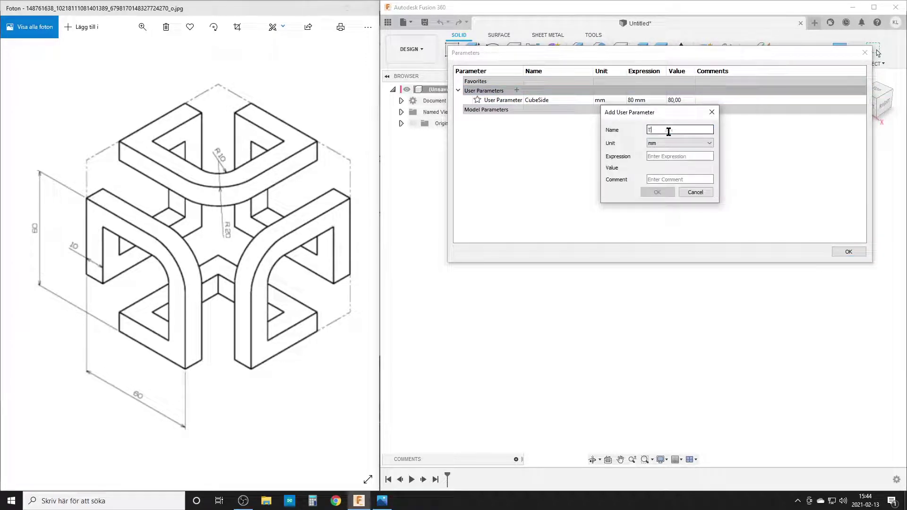
{"action": "type", "text": "ubeWidth"}
{"action": "key", "text": "Tab"}
{"action": "key", "text": "Tab"}
{"action": "type", "text": "10"}
{"action": "key", "text": "Return"}
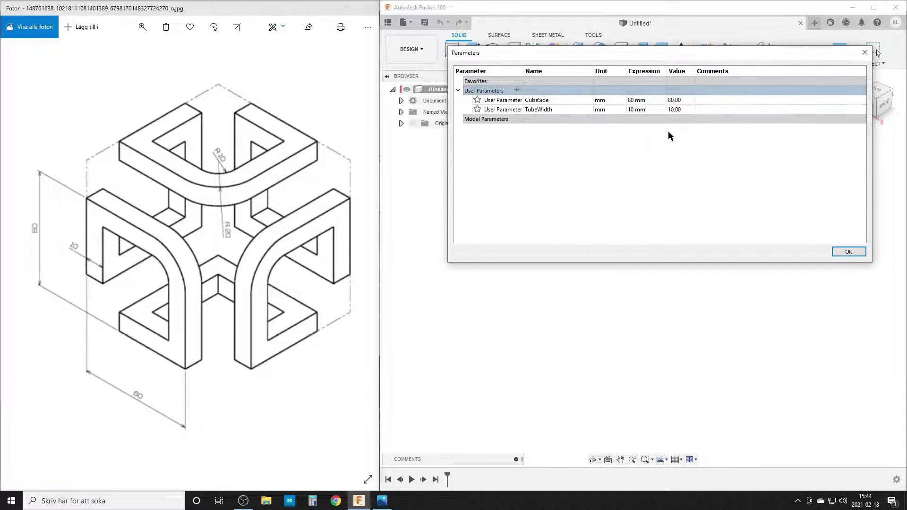
Add user parameters TubeRadius = 20 mm and TubeSide = 40 mm
{"action": "left_click", "coordinate": [516, 90]}
{"action": "type", "text": "T"}
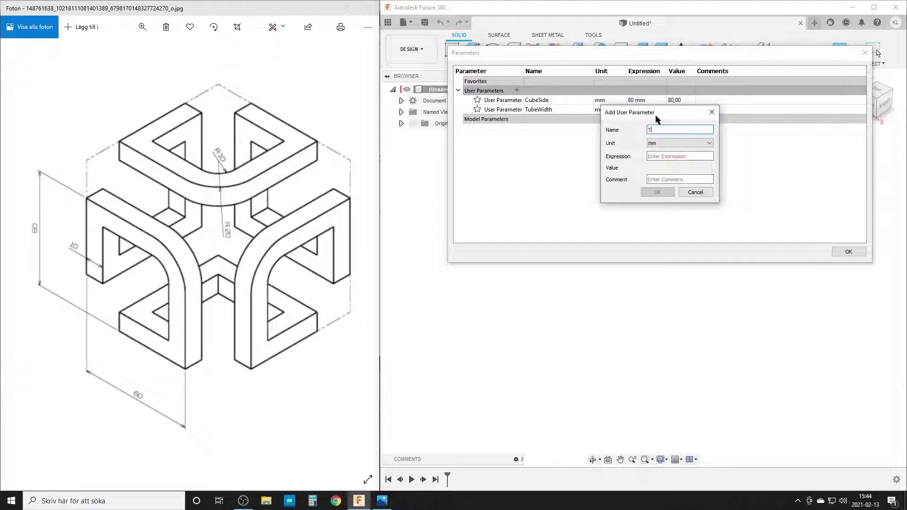
{"action": "type", "text": "ubeRadius"}
{"action": "left_click", "coordinate": [665, 157]}
{"action": "type", "text": "20"}
{"action": "key", "text": "Return"}
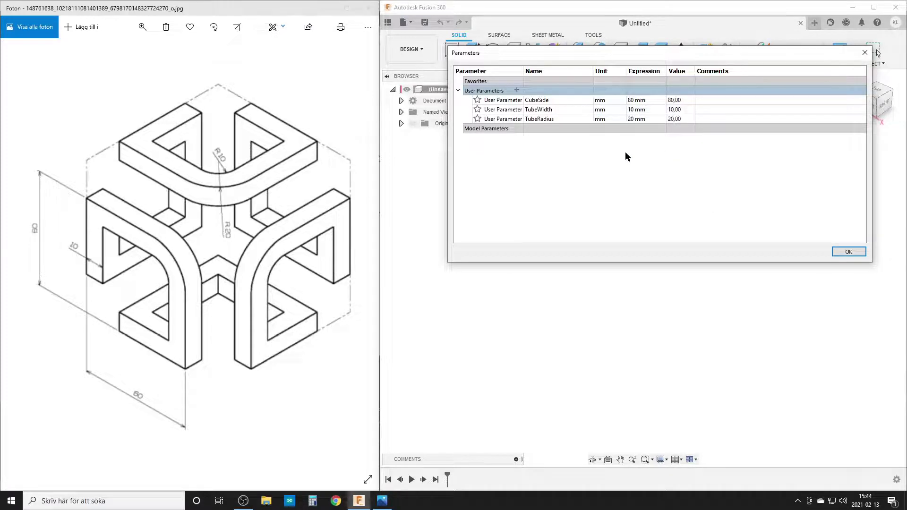
{"action": "left_click", "coordinate": [517, 90]}
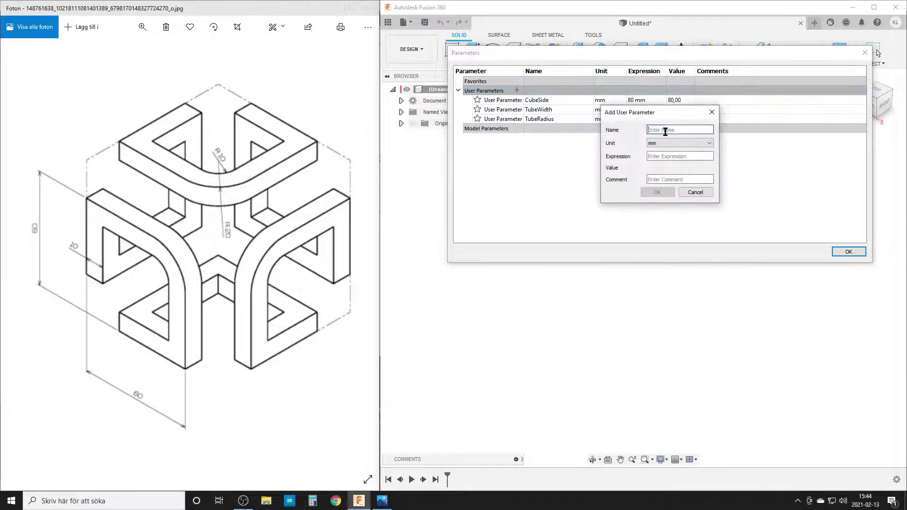
{"action": "type", "text": "TubeSide"}
{"action": "left_click", "coordinate": [666, 156]}
{"action": "type", "text": "40"}
{"action": "left_click", "coordinate": [672, 192]}
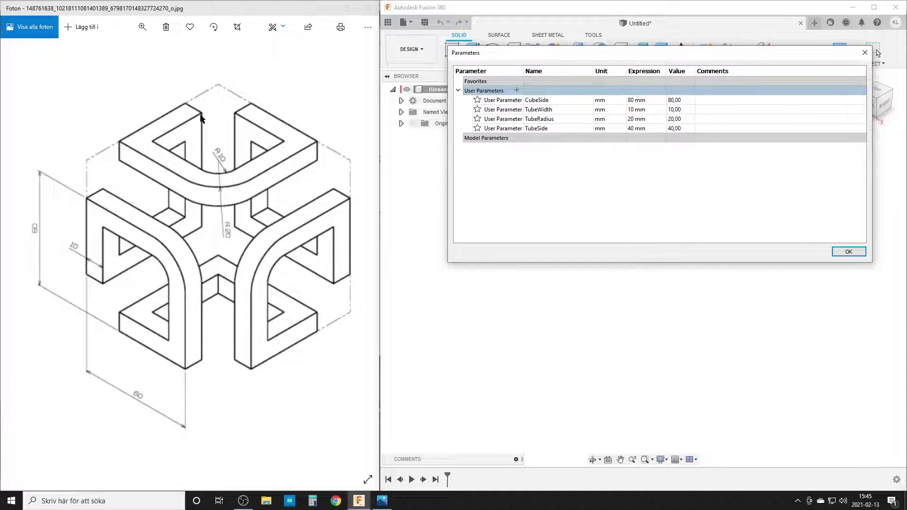
Add user parameter TubeExtrude = CubeSide-(CubeSide-TubeSide)/2 with comment 'Calc'
{"action": "left_click", "coordinate": [516, 90]}
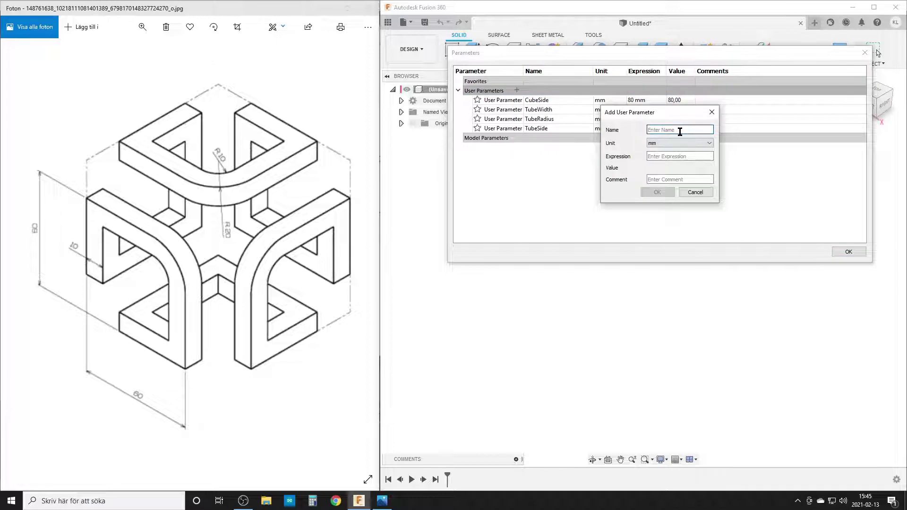
{"action": "type", "text": "TubeExtrude"}
{"action": "left_click", "coordinate": [682, 159]}
{"action": "type", "text": "cube"}
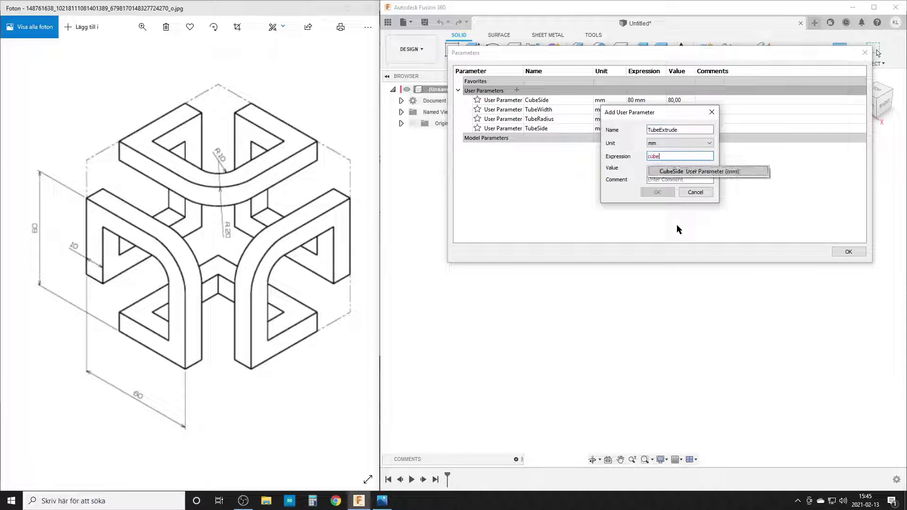
{"action": "key", "text": "Return"}
{"action": "type", "text": "-"}
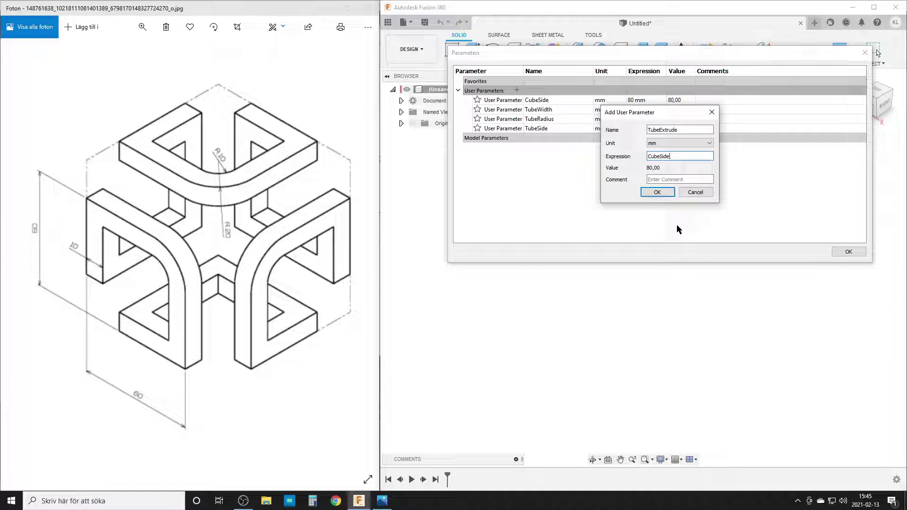
{"action": "type", "text": "(cube"}
{"action": "key", "text": "Return"}
{"action": "type", "text": "-tuy"}
{"action": "key", "text": "BackSpace"}
{"action": "key", "text": "BackSpace"}
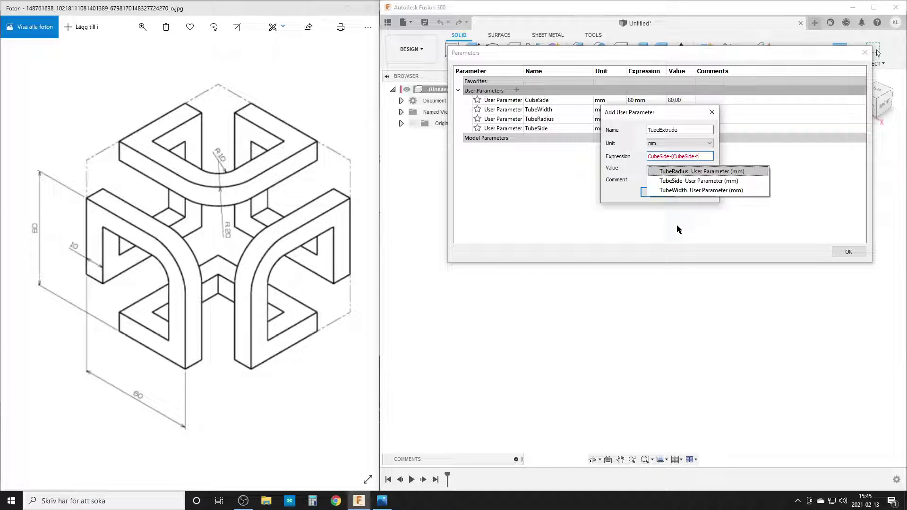
{"action": "key", "text": "Down"}
{"action": "key", "text": "Return"}
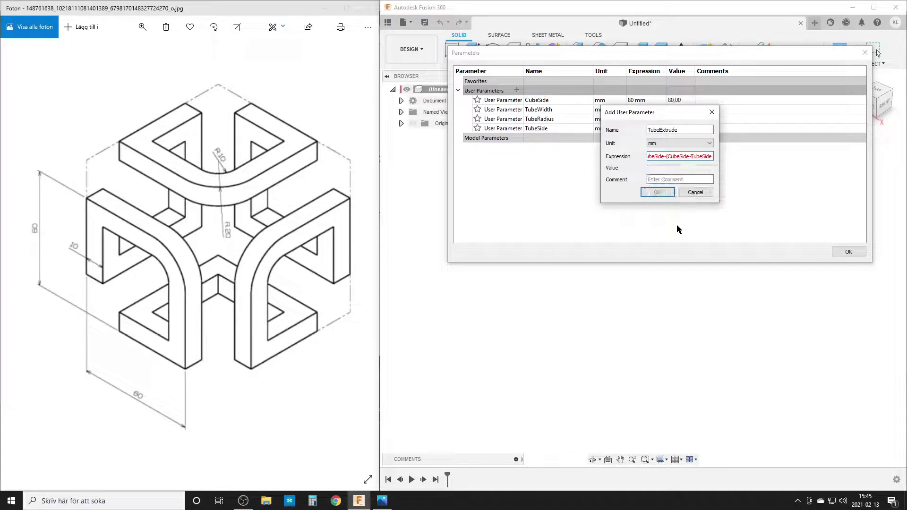
{"action": "type", "text": ")/2"}
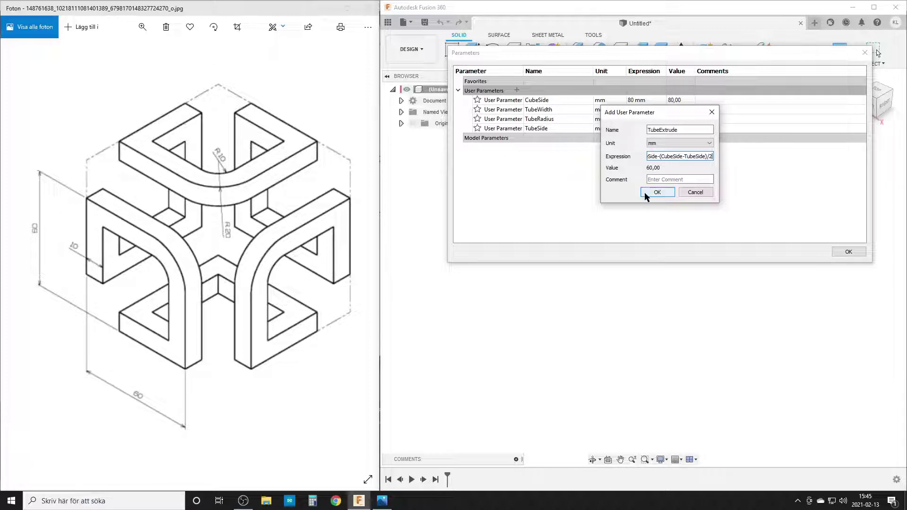
{"action": "left_click", "coordinate": [666, 181]}
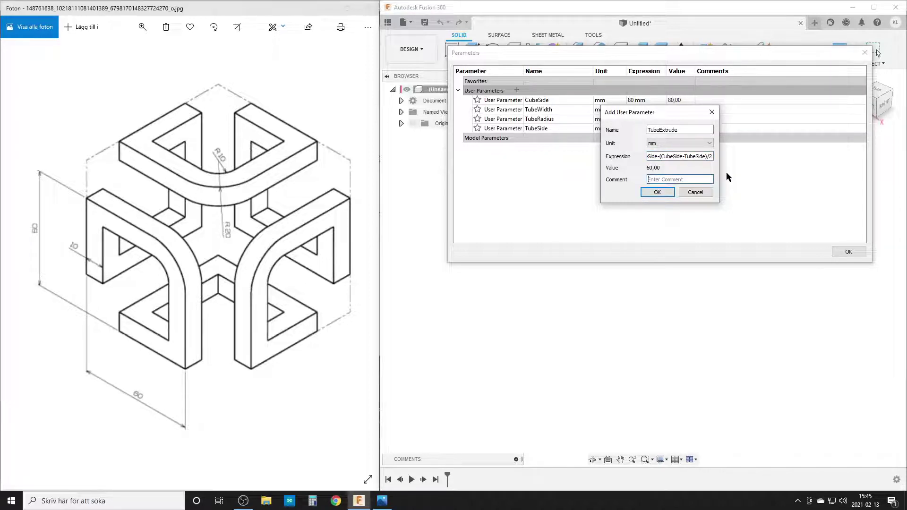
{"action": "type", "text": "Calc"}
{"action": "left_click", "coordinate": [654, 194]}
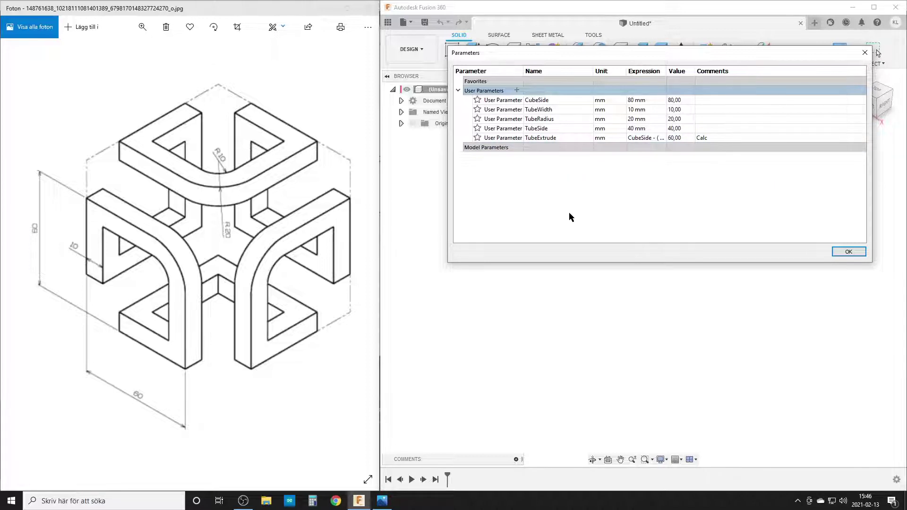
Mark CubeSide, TubeWidth, TubeRadius and TubeSide as favorites and close the parameters table
{"action": "left_click", "coordinate": [477, 100]}
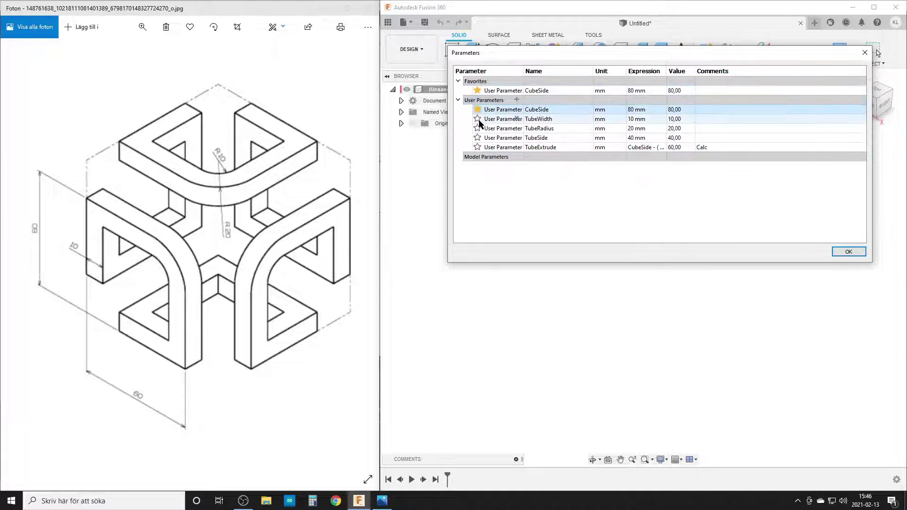
{"action": "left_click", "coordinate": [477, 119]}
{"action": "left_click", "coordinate": [477, 137]}
{"action": "left_click", "coordinate": [476, 157]}
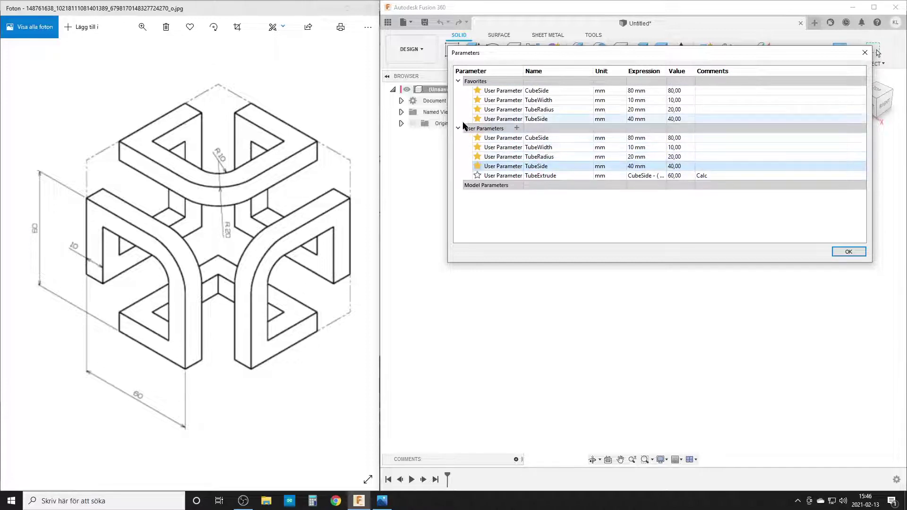
{"action": "left_click", "coordinate": [458, 129]}
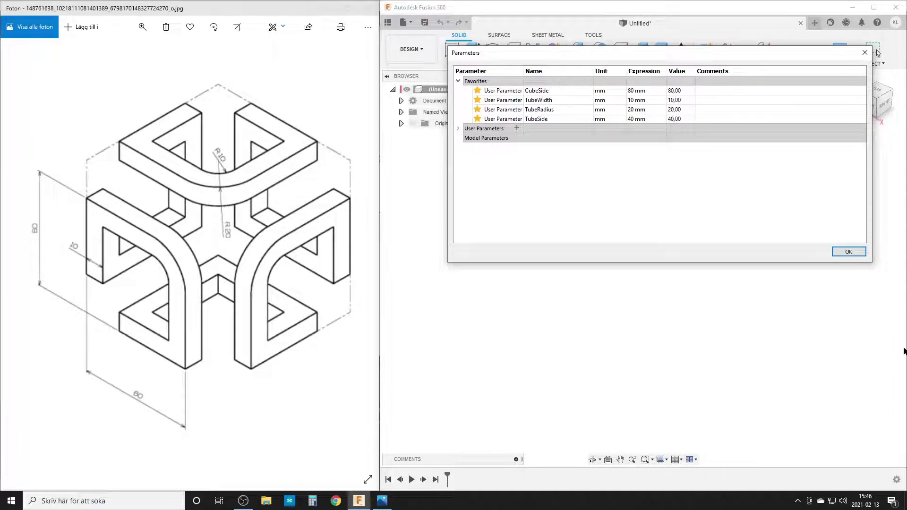
{"action": "left_click", "coordinate": [848, 251]}
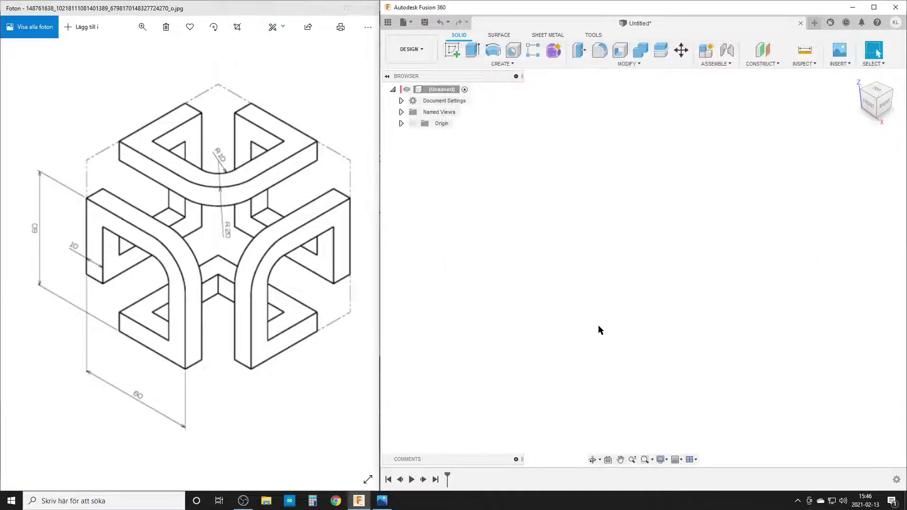
Create a new component under the root, name it Part, and show its origin planes
{"action": "right_click", "coordinate": [442, 90]}
{"action": "left_click", "coordinate": [485, 97]}
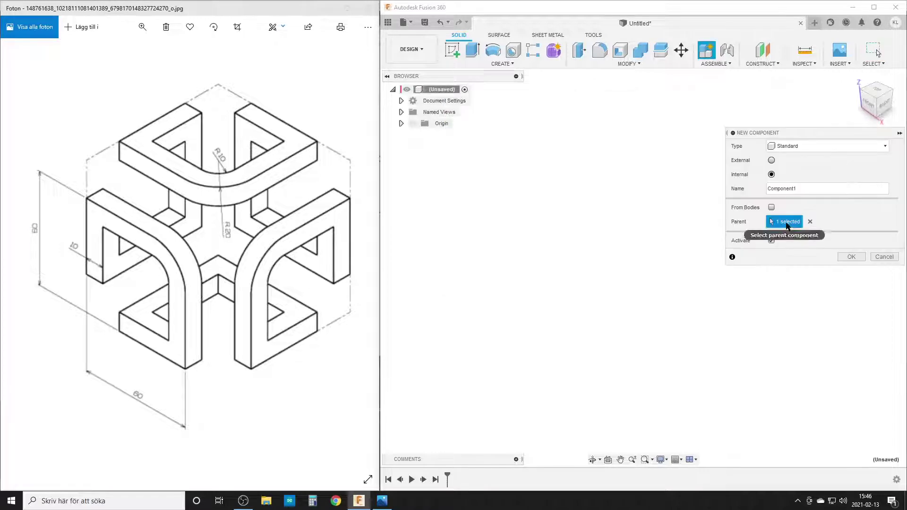
{"action": "left_click_drag", "start_coordinate": [805, 187], "coordinate": [740, 195]}
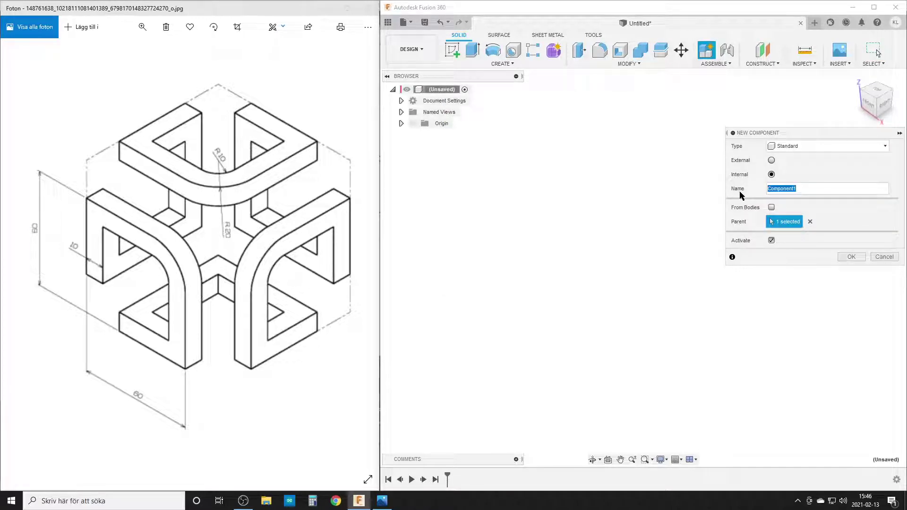
{"action": "type", "text": "Part"}
{"action": "key", "text": "Return"}
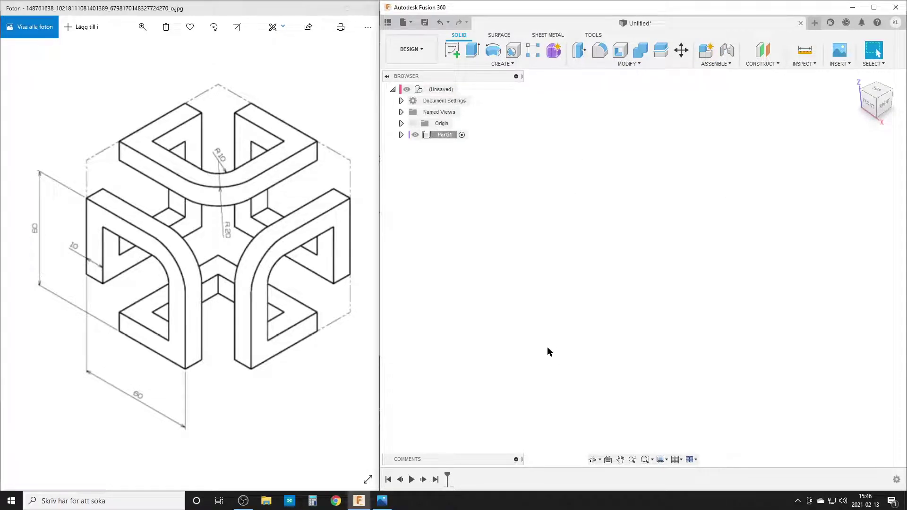
{"action": "left_click", "coordinate": [414, 125]}
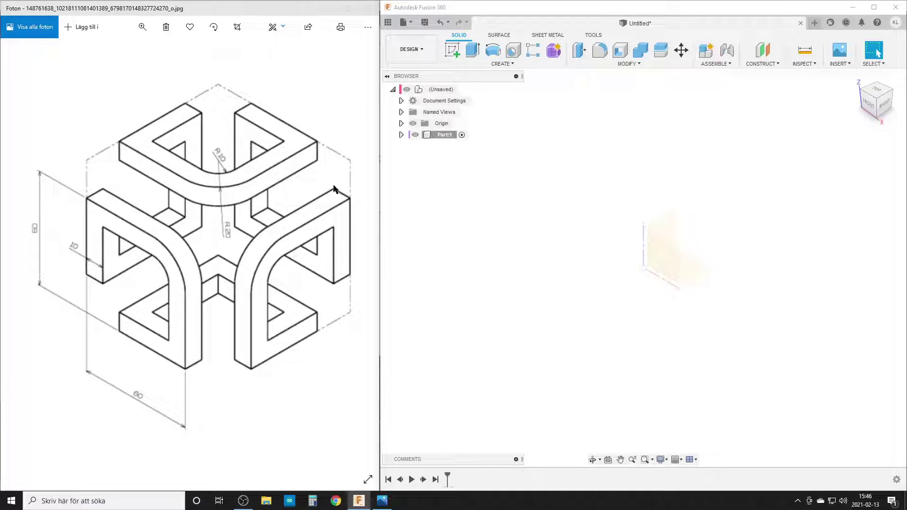
Expand Part:1 in the browser and toggle its origin planes and axes visibility
{"action": "left_click", "coordinate": [401, 124]}
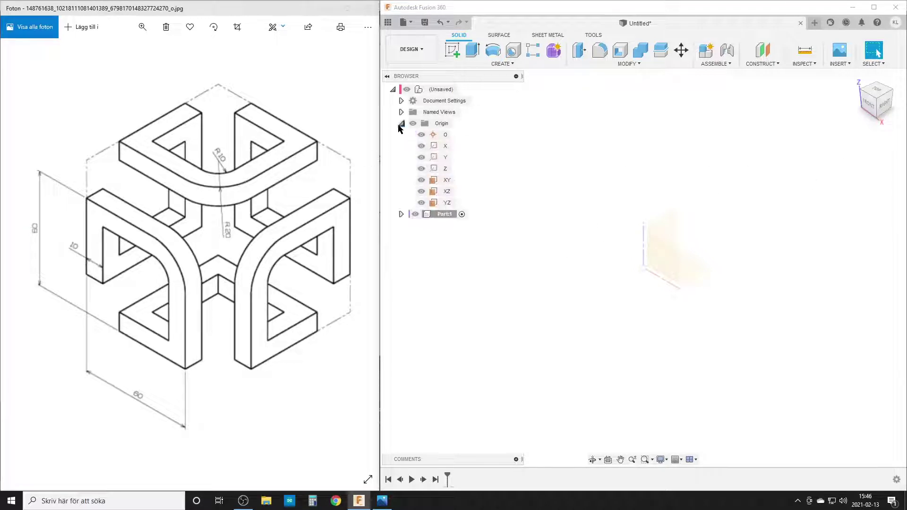
{"action": "left_click", "coordinate": [401, 123]}
{"action": "left_click", "coordinate": [401, 135]}
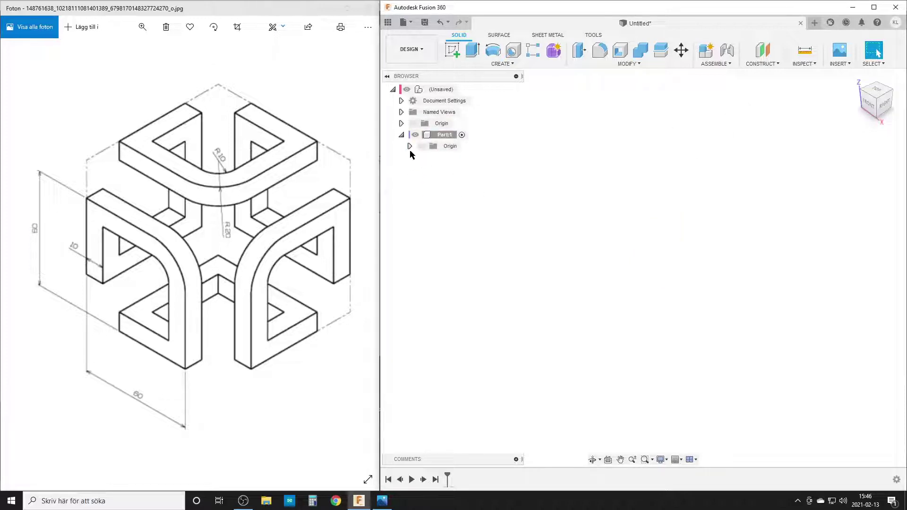
{"action": "left_click", "coordinate": [421, 147]}
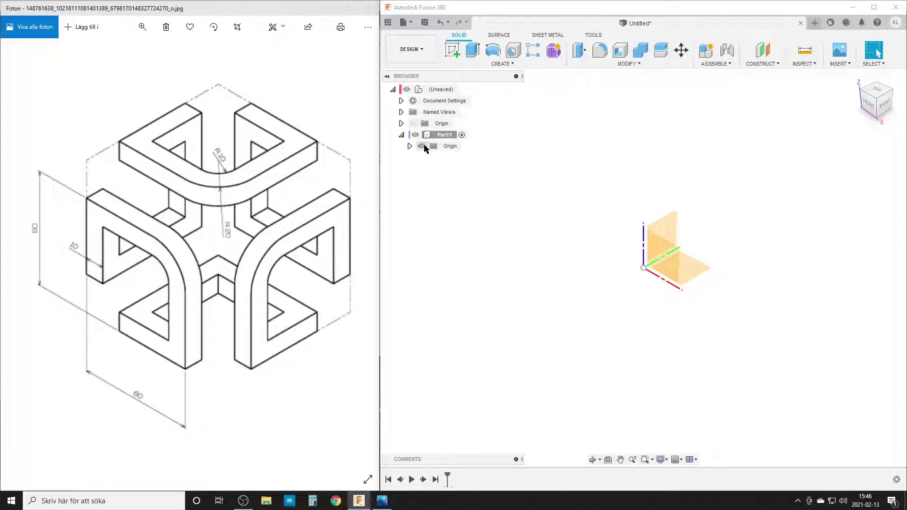
{"action": "left_click", "coordinate": [420, 146]}
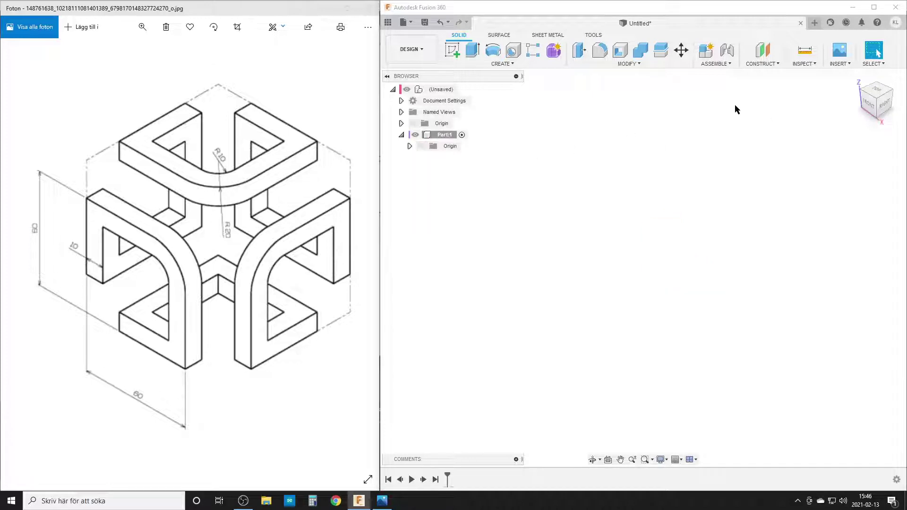
Create an offset plane above the XY plane at the CubeSide distance
{"action": "left_click", "coordinate": [767, 49]}
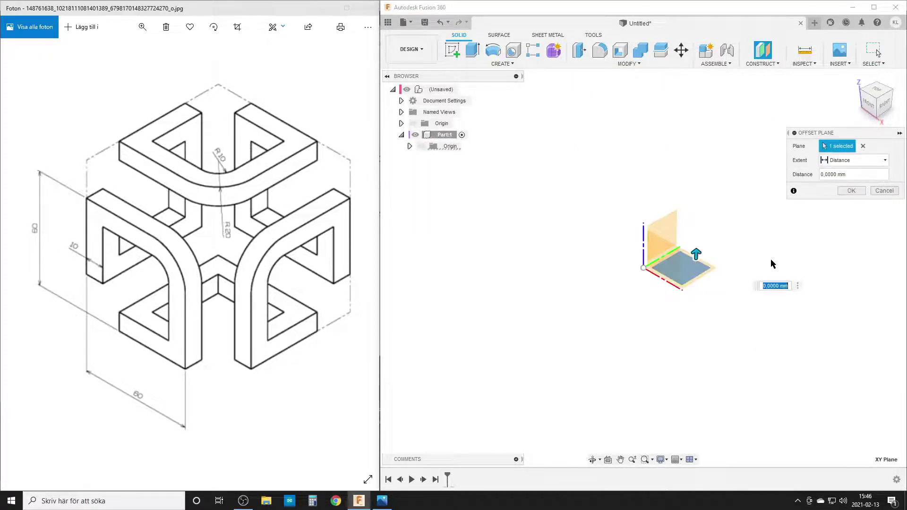
{"action": "type", "text": "cx"}
{"action": "key", "text": "Return"}
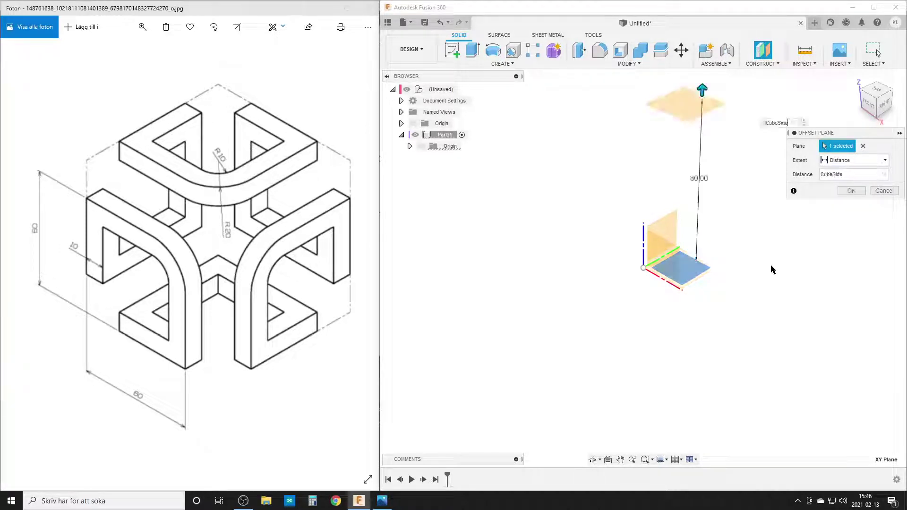
{"action": "type", "text": "/ 2"}
{"action": "key", "text": "Return"}
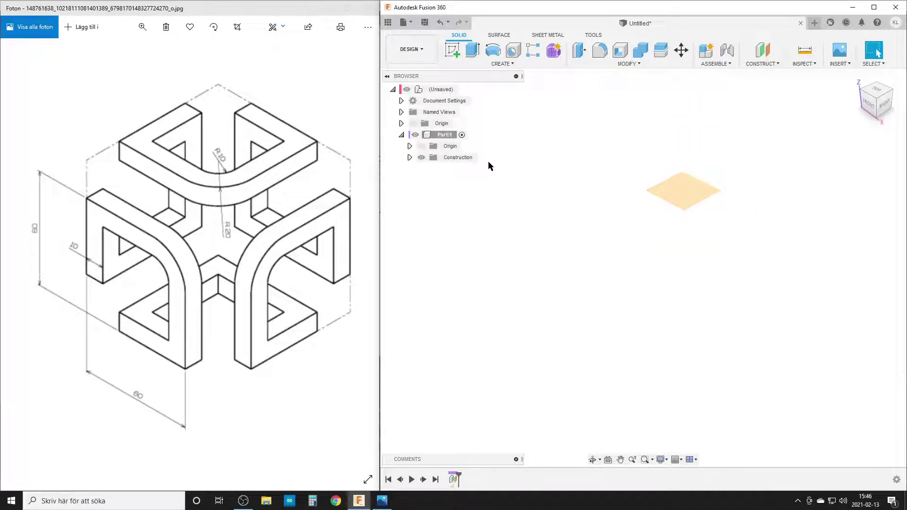
{"action": "left_click", "coordinate": [454, 50]}
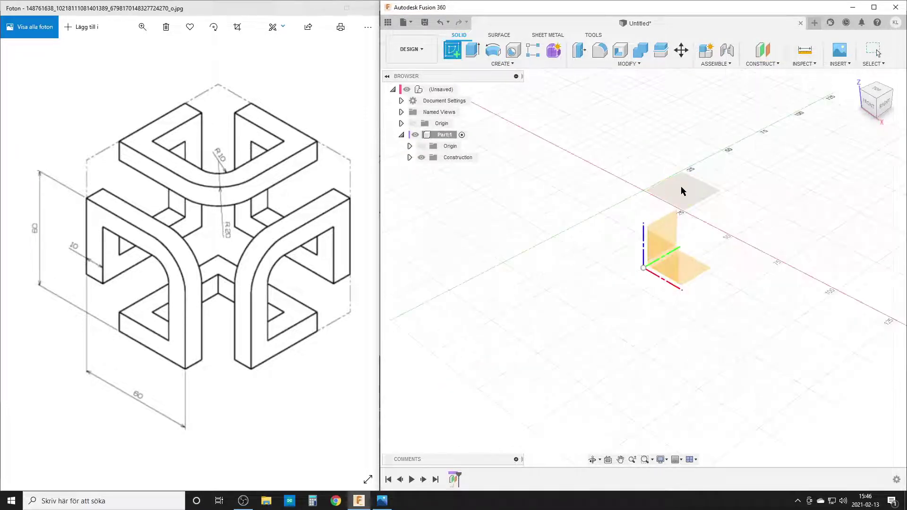
Draw a centre construction rectangle on the offset plane with both sides set to CubeSide
{"action": "left_click", "coordinate": [682, 187]}
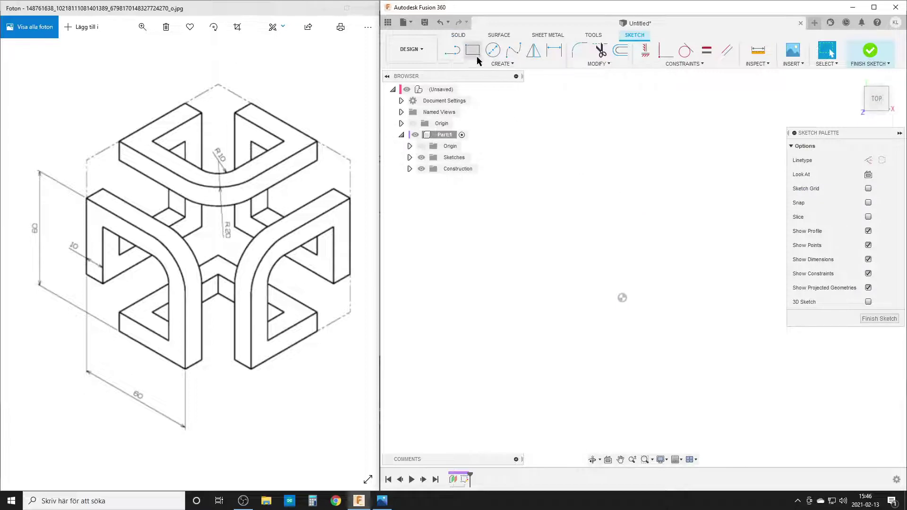
{"action": "left_click", "coordinate": [473, 50]}
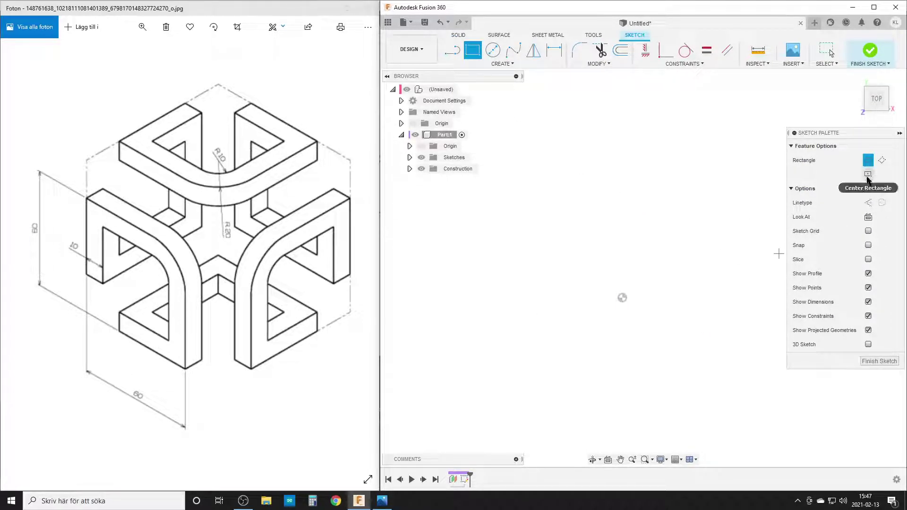
{"action": "left_click", "coordinate": [867, 175]}
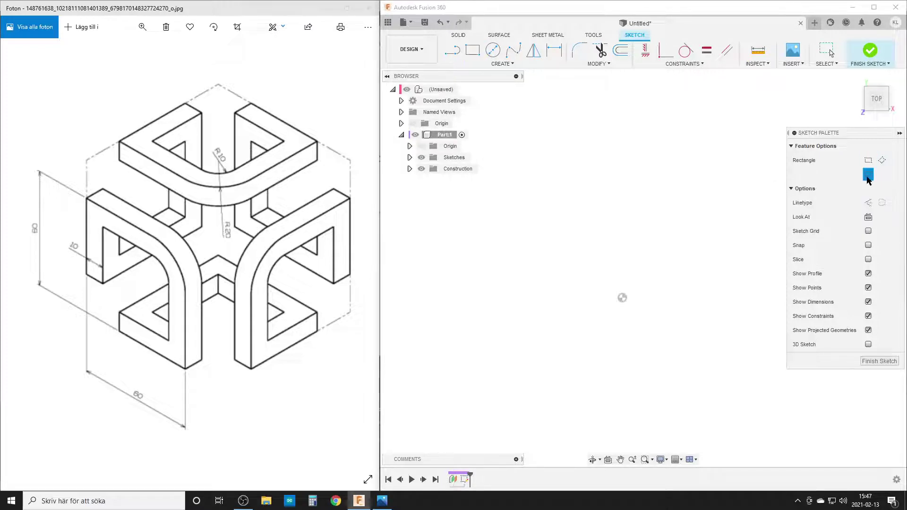
{"action": "left_click", "coordinate": [868, 202]}
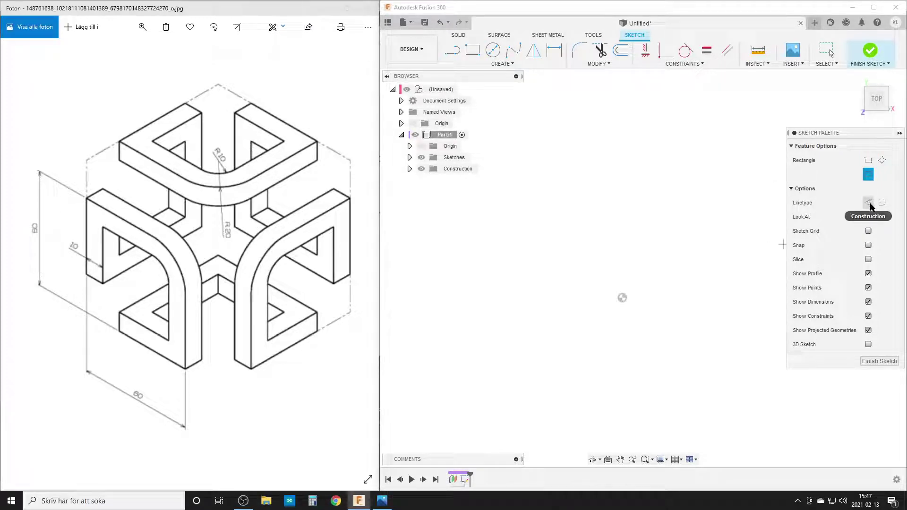
{"action": "left_click", "coordinate": [623, 299]}
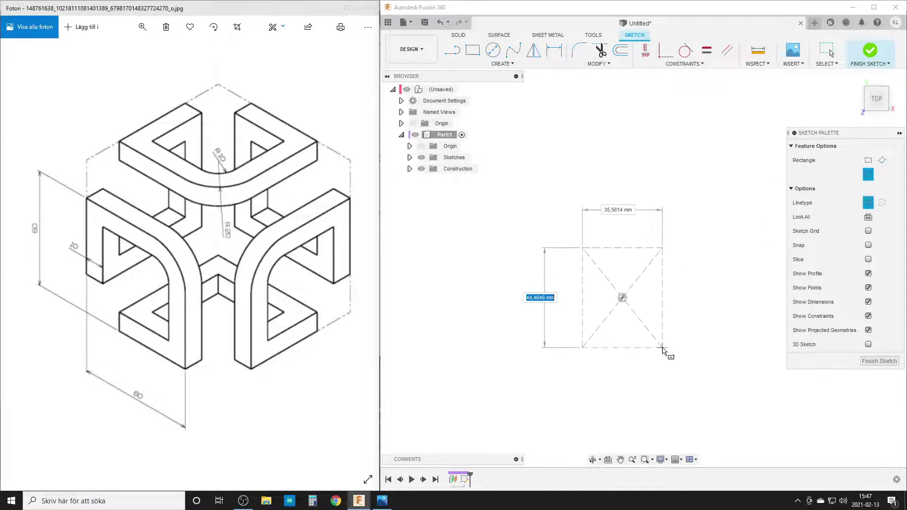
{"action": "type", "text": "CubeSide"}
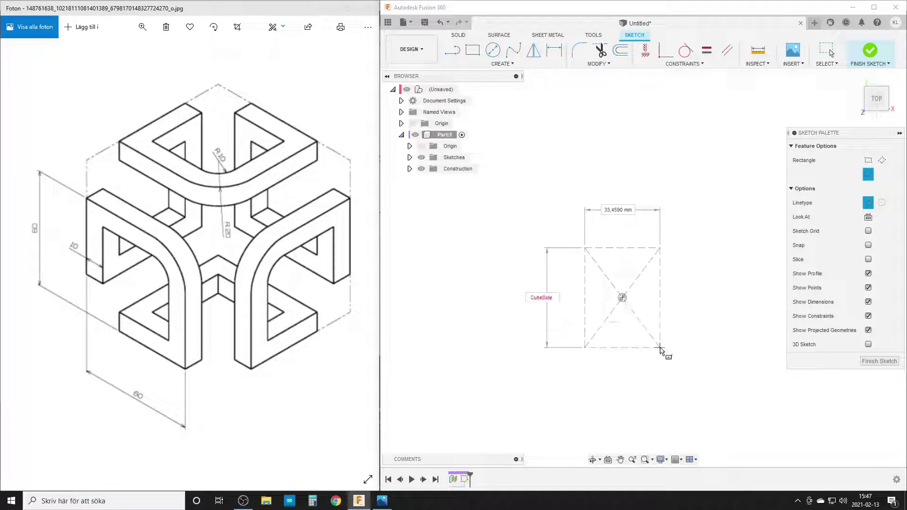
{"action": "key", "text": "Tab"}
{"action": "type", "text": "cu"}
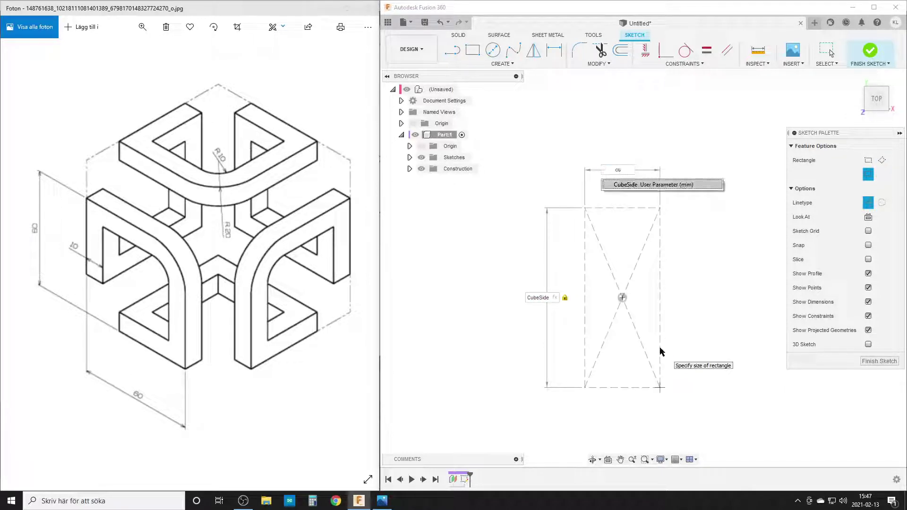
{"action": "key", "text": "Return"}
{"action": "key", "text": "Return"}
Move the two 80,00 dimensions clear of the square, left and above
{"action": "scroll", "coordinate": [547, 312], "scroll_direction": "down", "scroll_amount": 3}
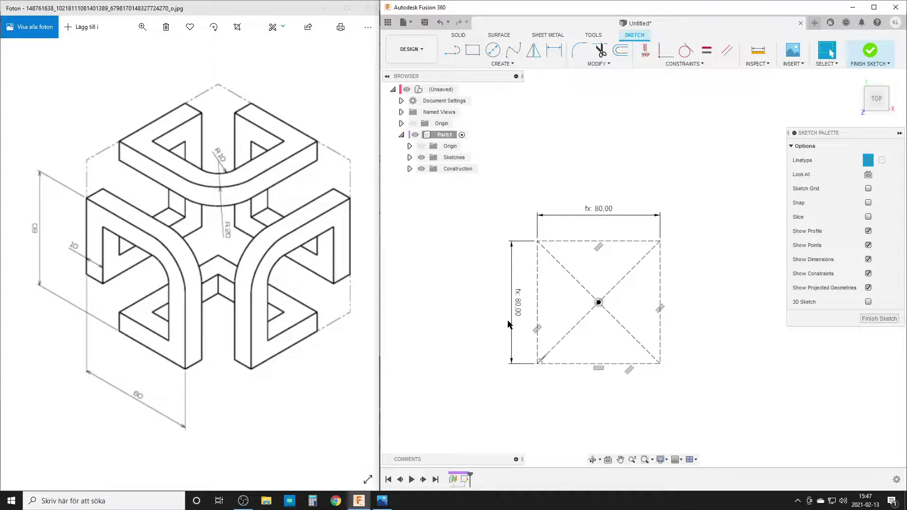
{"action": "mouse_move", "coordinate": [510, 325]}
{"action": "left_mouse_down"}
{"action": "mouse_move", "coordinate": [519, 320]}
{"action": "mouse_move", "coordinate": [474, 294]}
{"action": "left_mouse_up"}
{"action": "left_click_drag", "start_coordinate": [599, 215], "coordinate": [599, 172]}
{"action": "scroll", "coordinate": [698, 339], "scroll_direction": "down", "scroll_amount": 3}
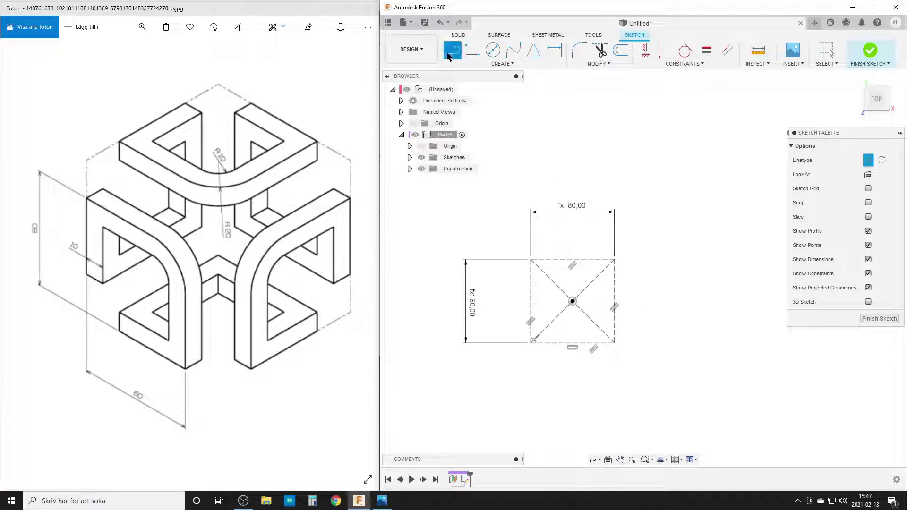
Draw the outer L-shaped line chain right of the square, ending in an upward tangent arc
{"action": "mouse_move", "coordinate": [737, 346]}
{"action": "middle_mouse_down"}
{"action": "mouse_move", "coordinate": [732, 364]}
{"action": "mouse_move", "coordinate": [623, 285]}
{"action": "mouse_move", "coordinate": [583, 308]}
{"action": "mouse_move", "coordinate": [621, 314]}
{"action": "middle_mouse_up"}
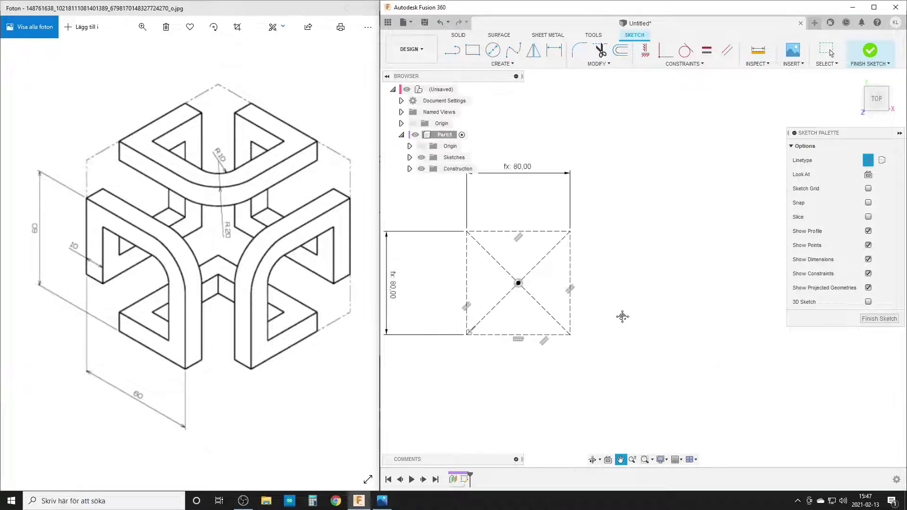
{"action": "key", "text": "l"}
{"action": "left_click", "coordinate": [612, 258]}
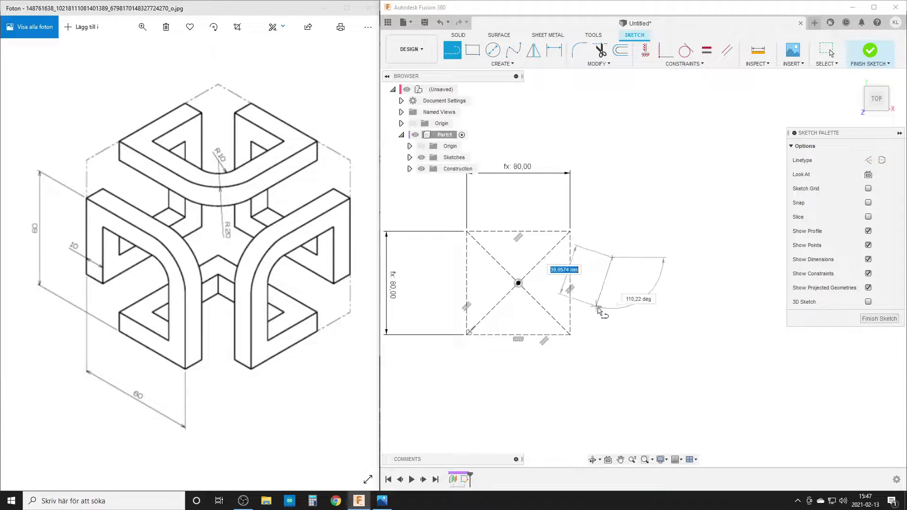
{"action": "left_click", "coordinate": [612, 316]}
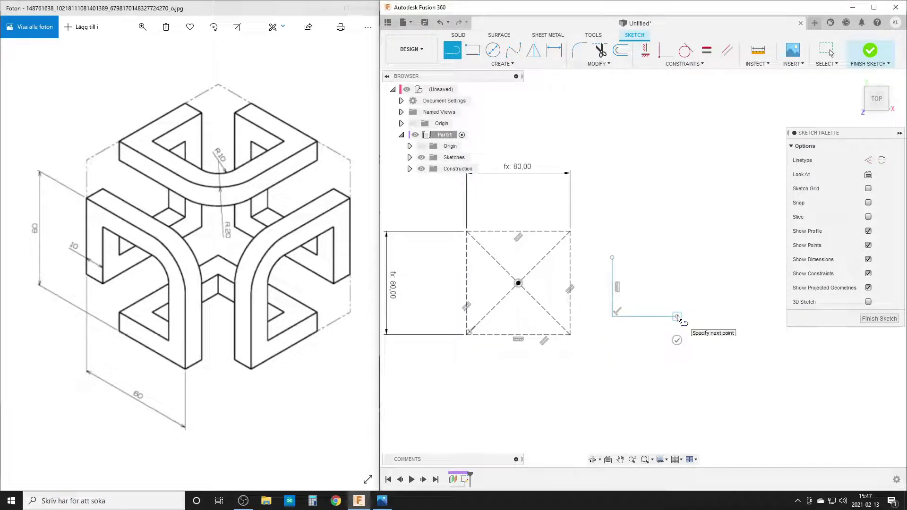
{"action": "left_click", "coordinate": [677, 316]}
{"action": "left_click_drag", "start_coordinate": [678, 316], "coordinate": [692, 287]}
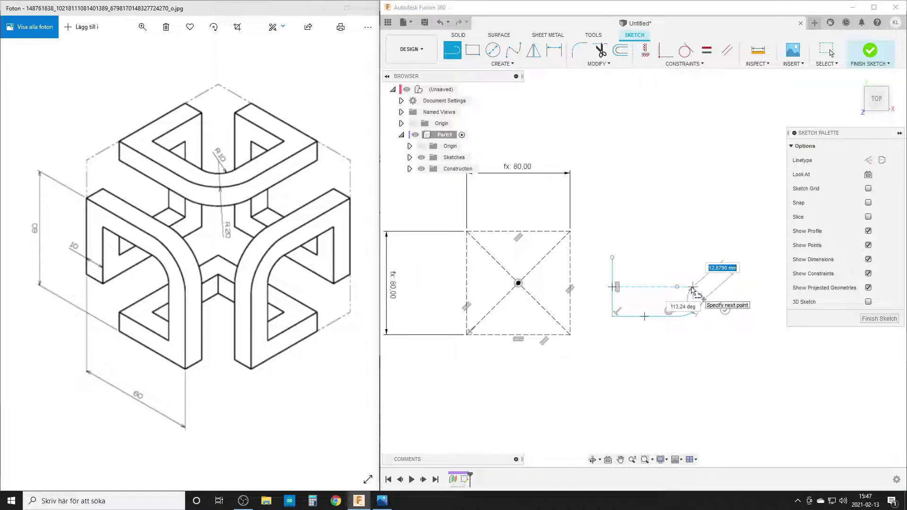
{"action": "key", "text": "Escape"}
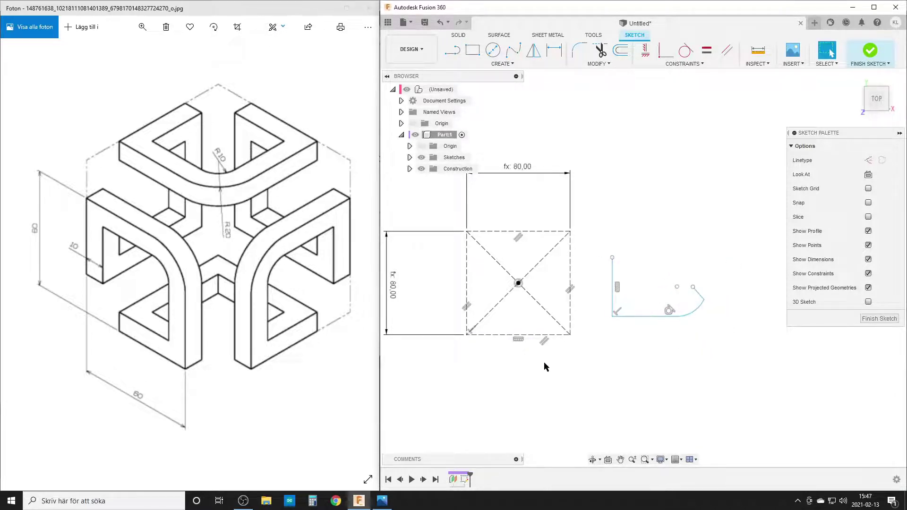
Draw the inner L-shaped line chain, joining its arc to the outer arc's end
{"action": "key", "text": "l"}
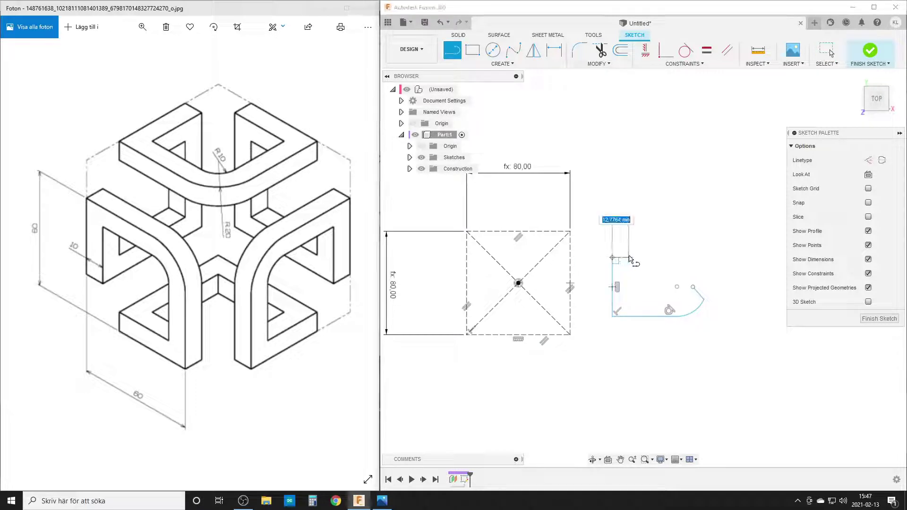
{"action": "left_click", "coordinate": [628, 258]}
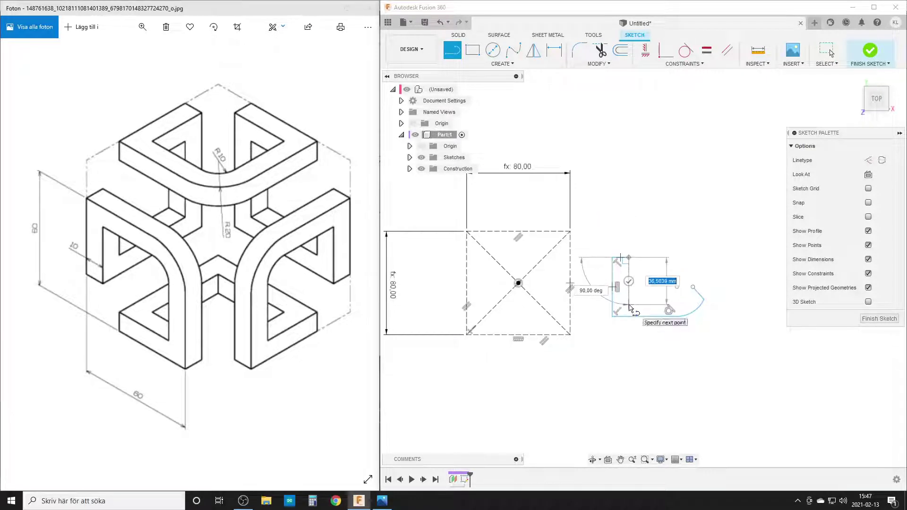
{"action": "left_click", "coordinate": [628, 305]}
{"action": "left_click", "coordinate": [679, 306]}
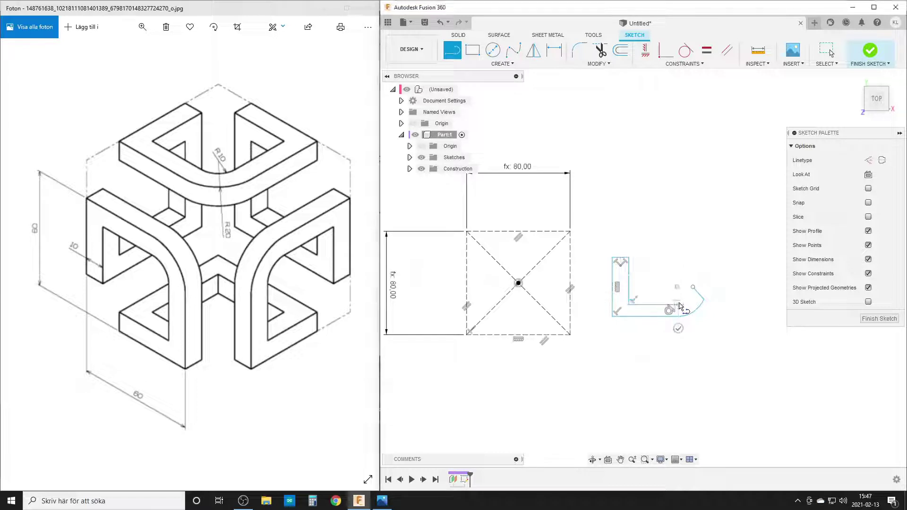
{"action": "left_click_drag", "start_coordinate": [679, 306], "coordinate": [693, 287]}
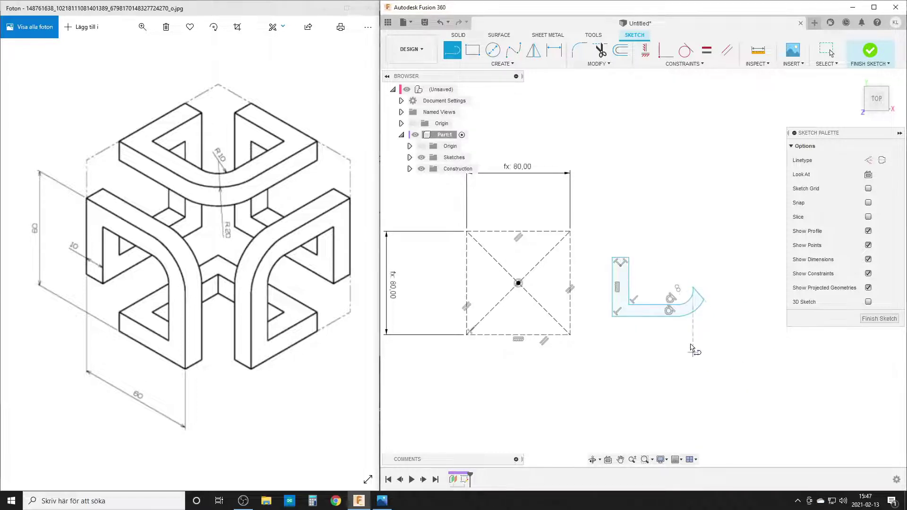
{"action": "key", "text": "Escape"}
{"action": "scroll", "coordinate": [694, 368], "scroll_direction": "up", "scroll_amount": 2}
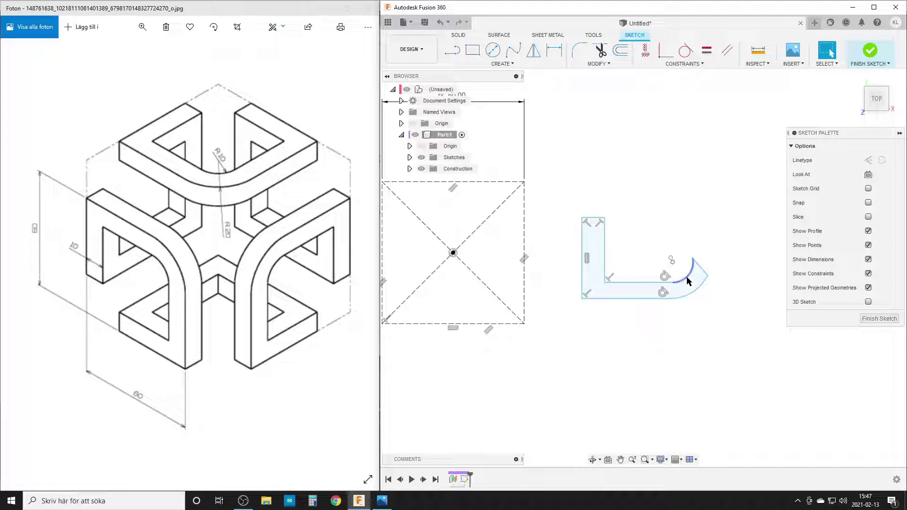
Make the outer and inner corner arcs concentric
{"action": "left_click", "coordinate": [689, 64]}
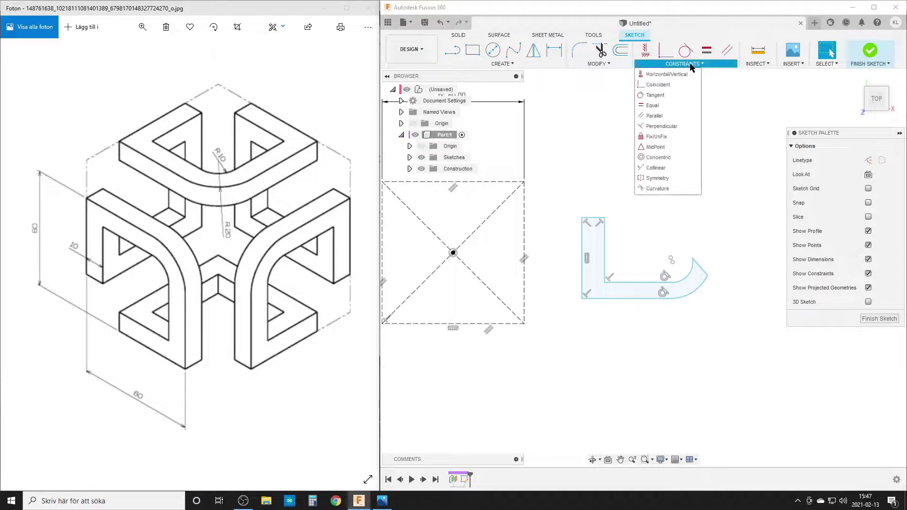
{"action": "left_click", "coordinate": [673, 156]}
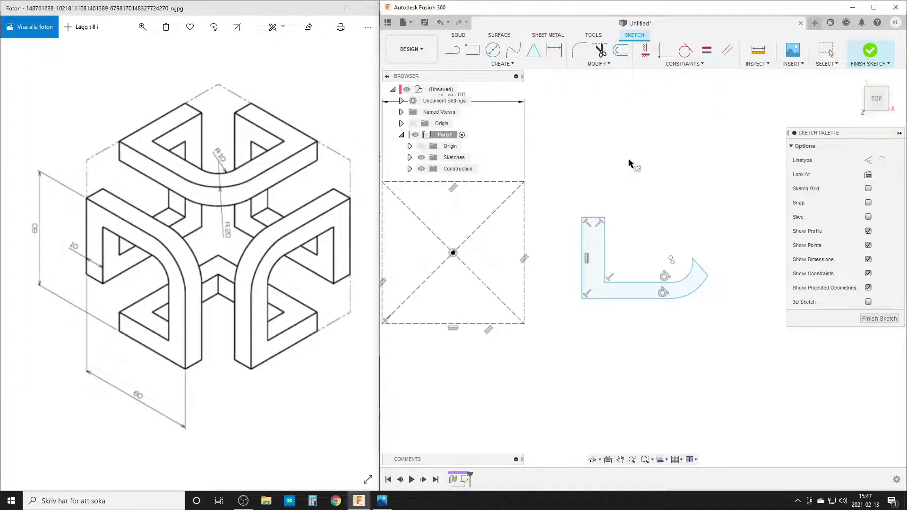
{"action": "left_click", "coordinate": [694, 296]}
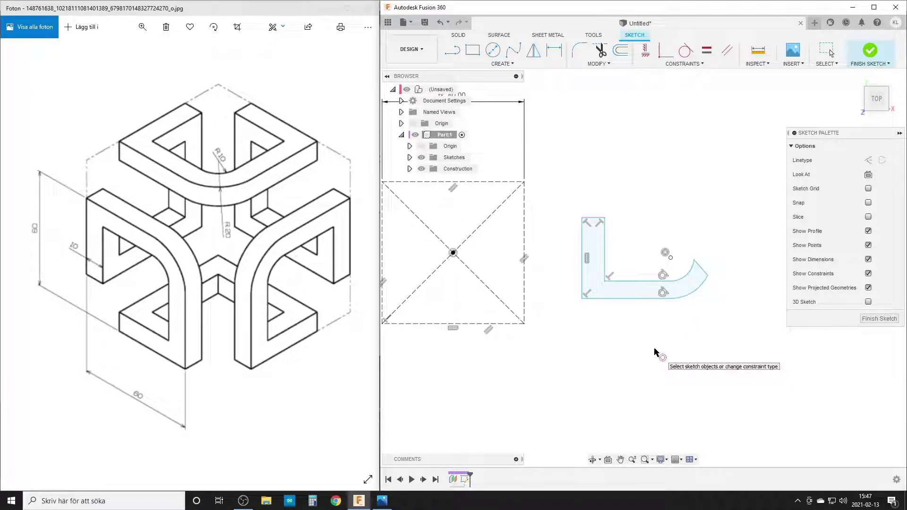
{"action": "scroll", "coordinate": [624, 359], "scroll_direction": "down", "scroll_amount": 1}
{"action": "key", "text": "Escape"}
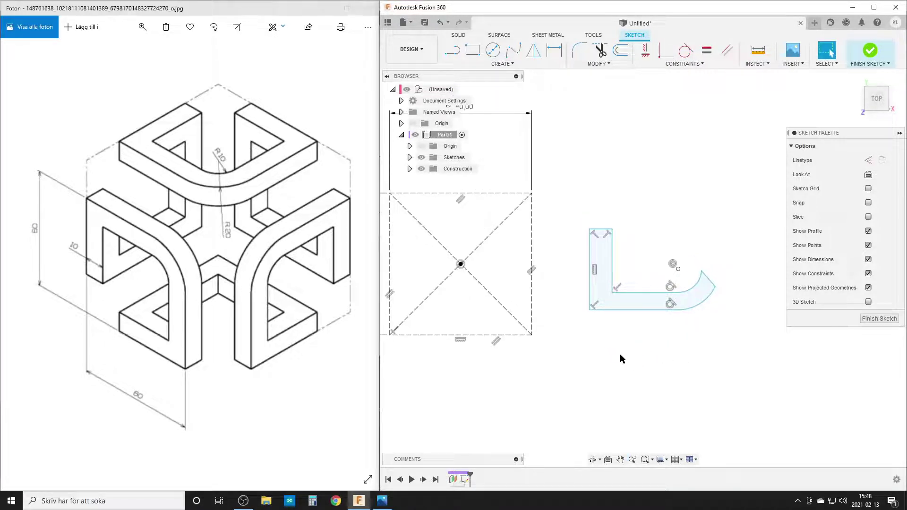
{"action": "scroll", "coordinate": [614, 357], "scroll_direction": "down", "scroll_amount": 1}
{"action": "middle_click_drag", "start_coordinate": [614, 353], "coordinate": [666, 354]}
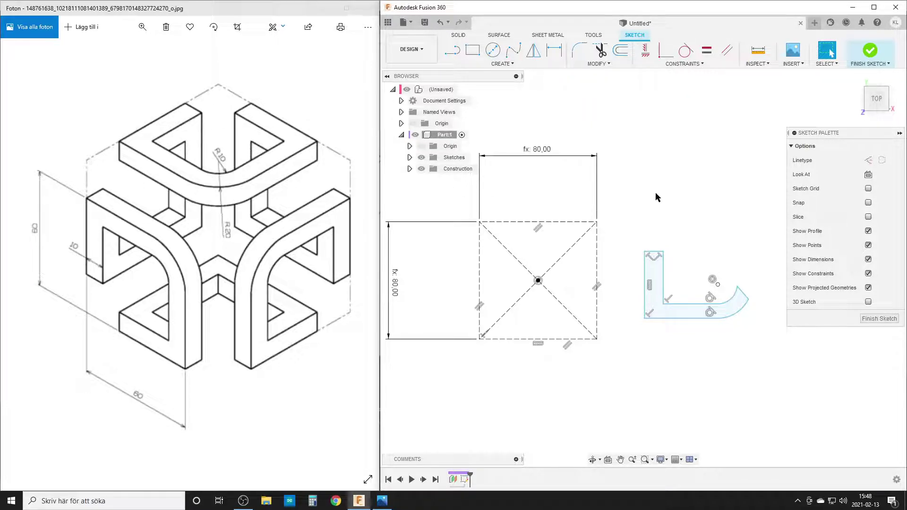
Midpoint-constrain the L profile's left line to the square's left edge
{"action": "left_click", "coordinate": [689, 65]}
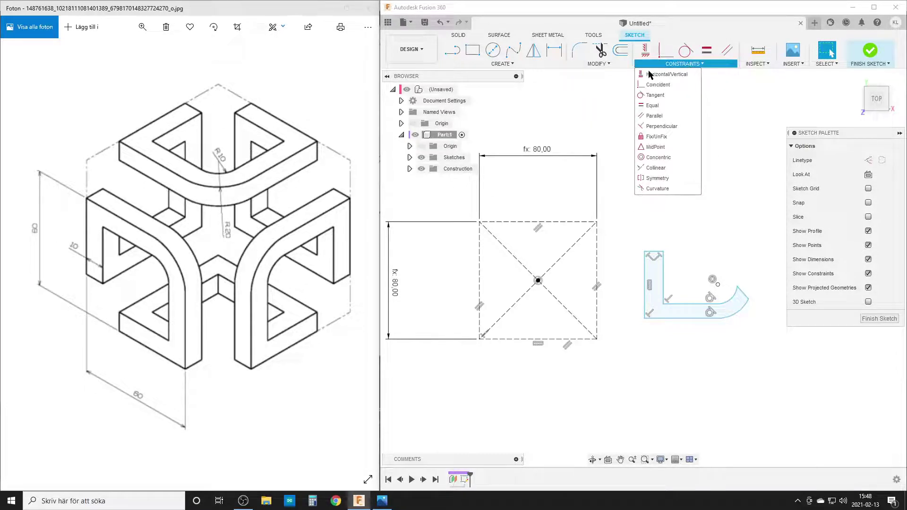
{"action": "left_click", "coordinate": [655, 147]}
{"action": "left_click", "coordinate": [647, 285]}
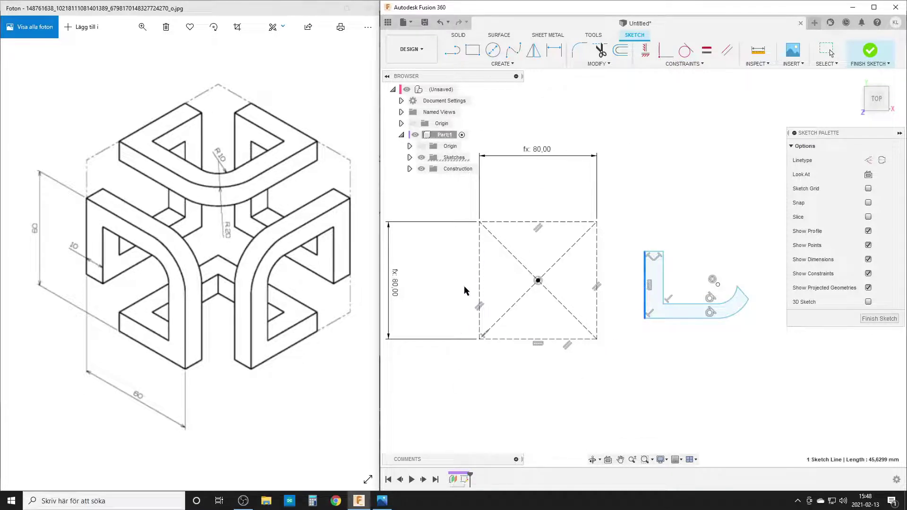
{"action": "left_click", "coordinate": [480, 279]}
{"action": "scroll", "coordinate": [491, 302], "scroll_direction": "up", "scroll_amount": 2}
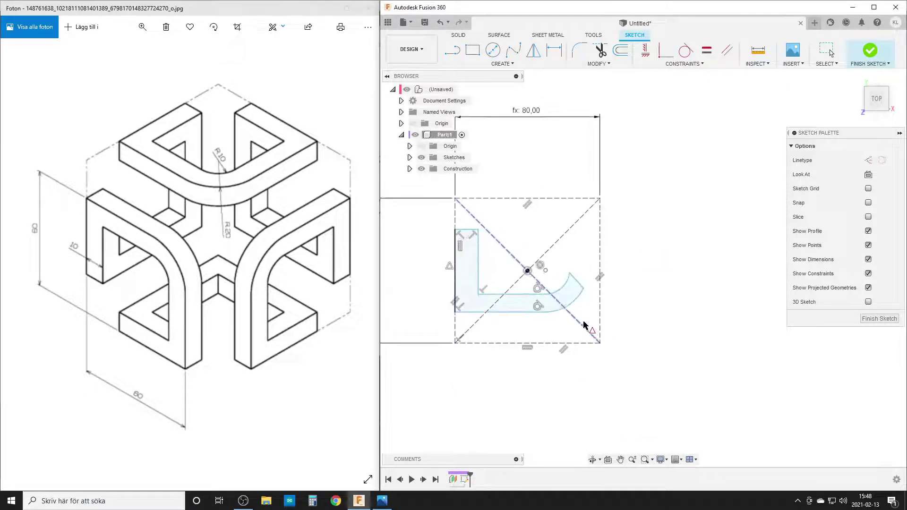
{"action": "key", "text": "Escape"}
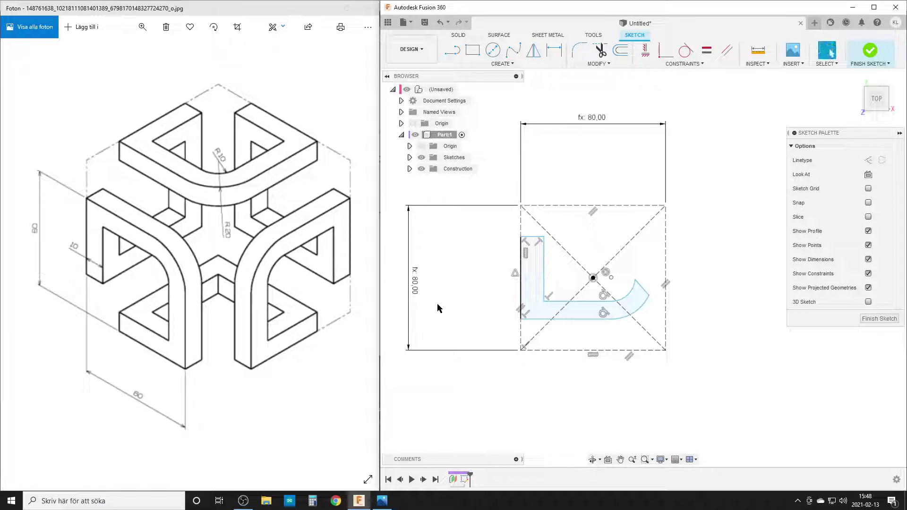
Dimension the L's top edge width as TubeWidth (10 mm)
{"action": "key", "text": "d"}
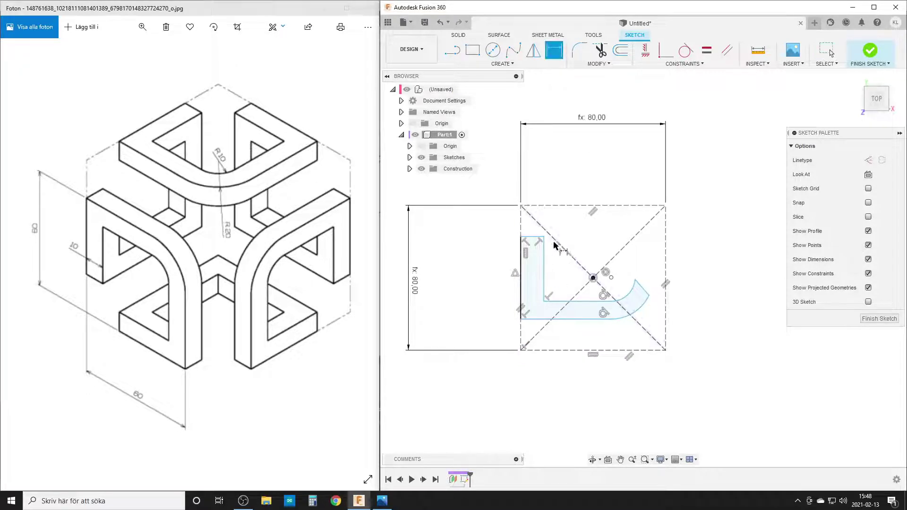
{"action": "left_click", "coordinate": [530, 240]}
{"action": "left_click", "coordinate": [545, 174]}
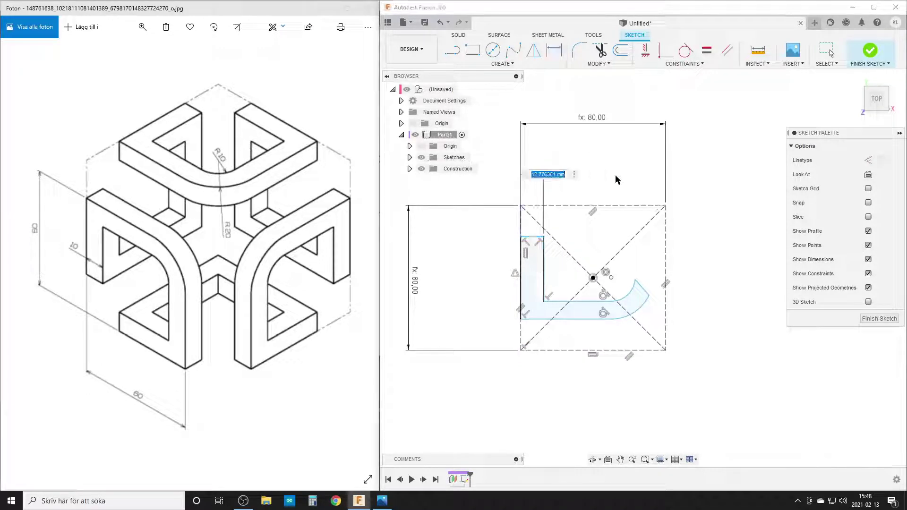
{"action": "type", "text": "tu"}
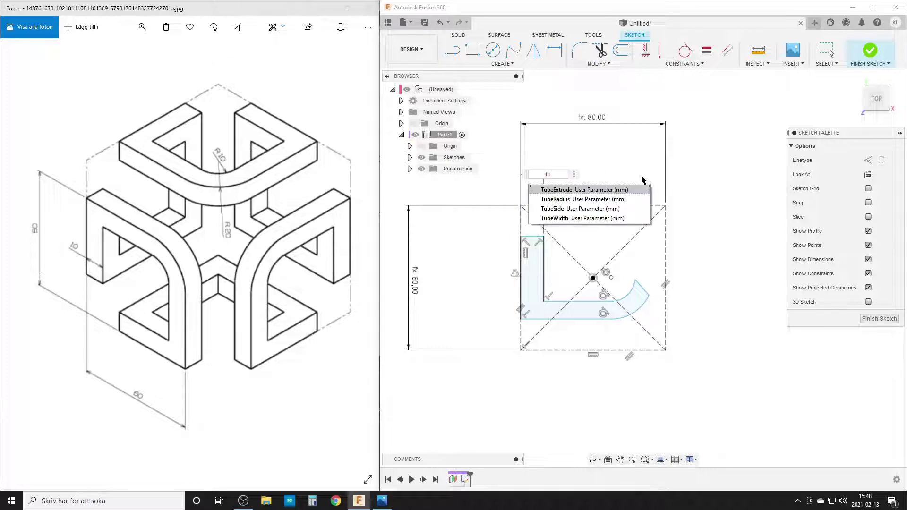
{"action": "key", "text": "Down"}
{"action": "key", "text": "Down"}
{"action": "key", "text": "Down"}
{"action": "key", "text": "Return"}
{"action": "key", "text": "Return"}
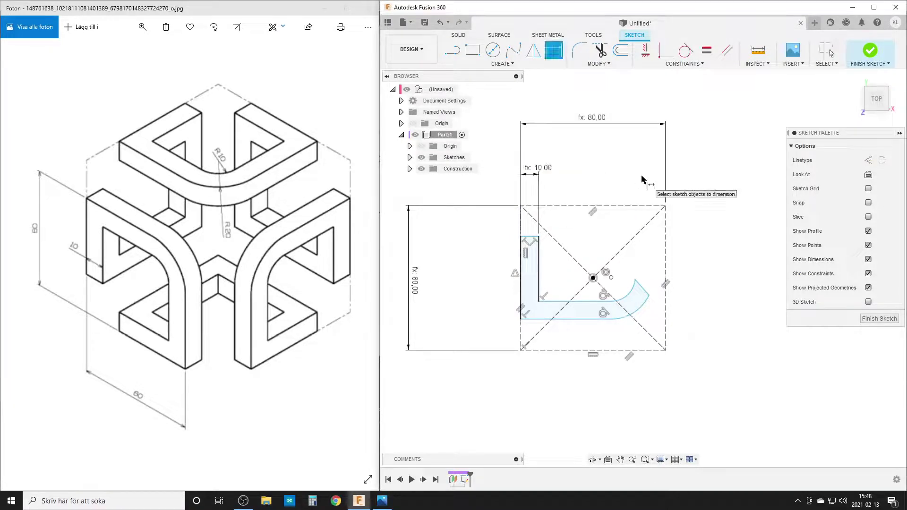
Dimension the L's left edge length with a tube parameter, giving 40 mm
{"action": "left_click", "coordinate": [522, 274]}
{"action": "left_click", "coordinate": [462, 270]}
{"action": "type", "text": "tu"}
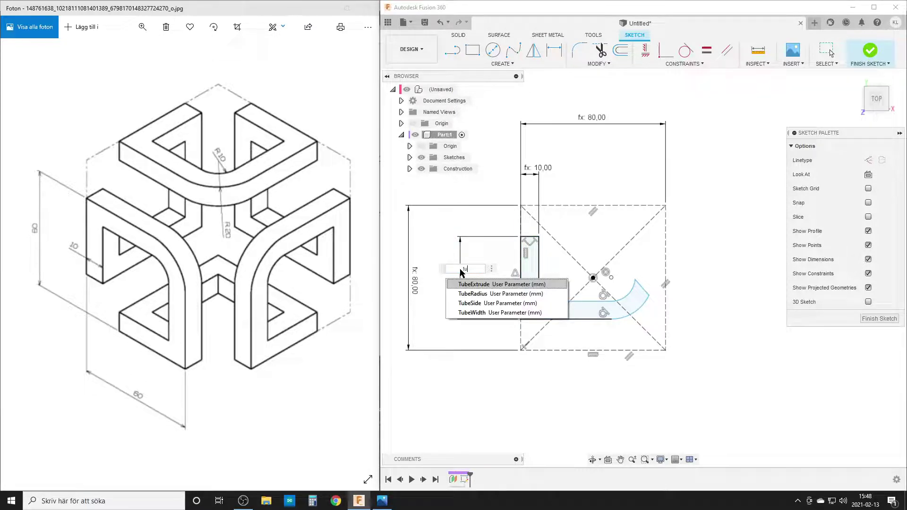
{"action": "type", "text": "b"}
{"action": "key", "text": "Down"}
{"action": "key", "text": "Down"}
{"action": "key", "text": "Return"}
{"action": "key", "text": "Return"}
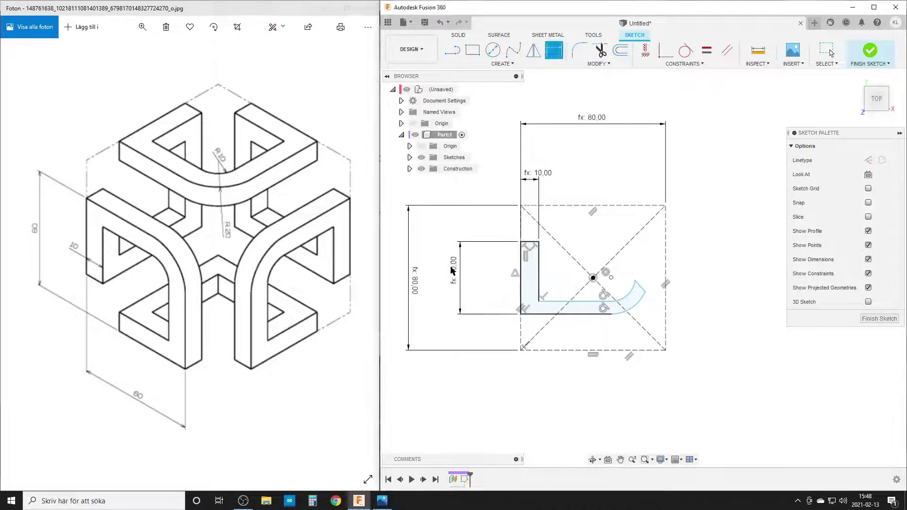
{"action": "scroll", "coordinate": [425, 293], "scroll_direction": "up", "scroll_amount": 3}
{"action": "scroll", "coordinate": [439, 302], "scroll_direction": "down", "scroll_amount": 1}
{"action": "scroll", "coordinate": [567, 323], "scroll_direction": "down", "scroll_amount": 1}
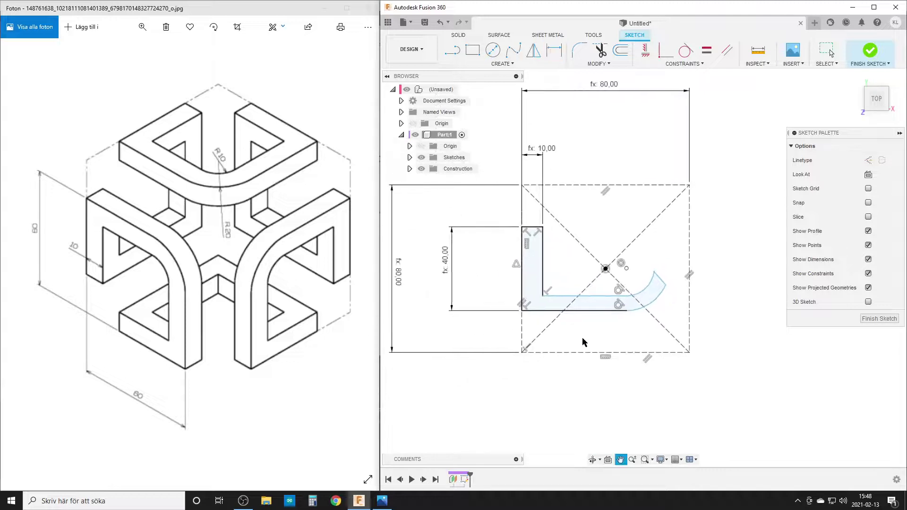
{"action": "key", "text": "Escape"}
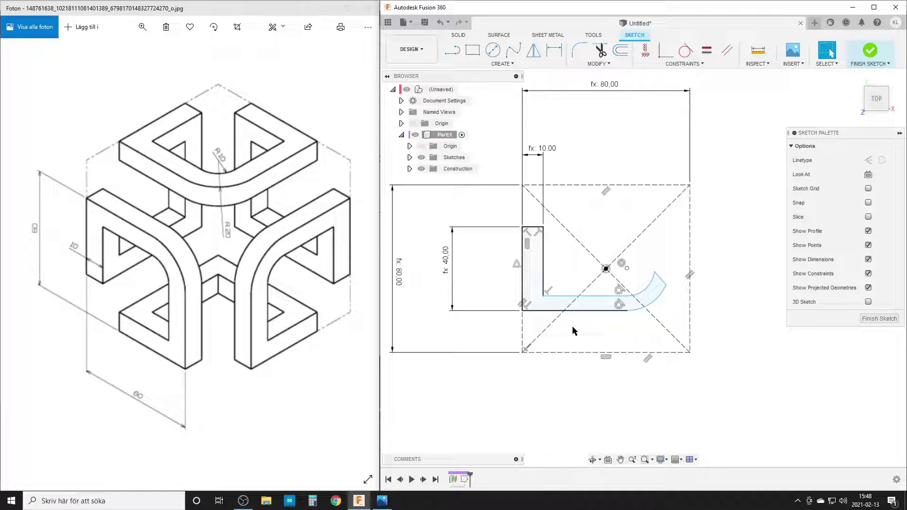
Draw a construction line from the L's outer corner to its inner corner
{"action": "key", "text": "l"}
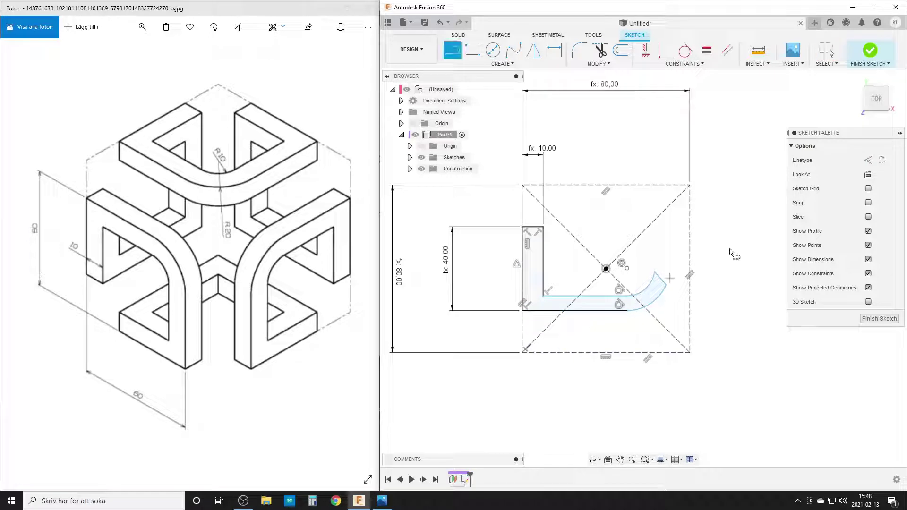
{"action": "left_click", "coordinate": [869, 160]}
{"action": "scroll", "coordinate": [547, 331], "scroll_direction": "up", "scroll_amount": 3}
{"action": "left_click", "coordinate": [501, 293]}
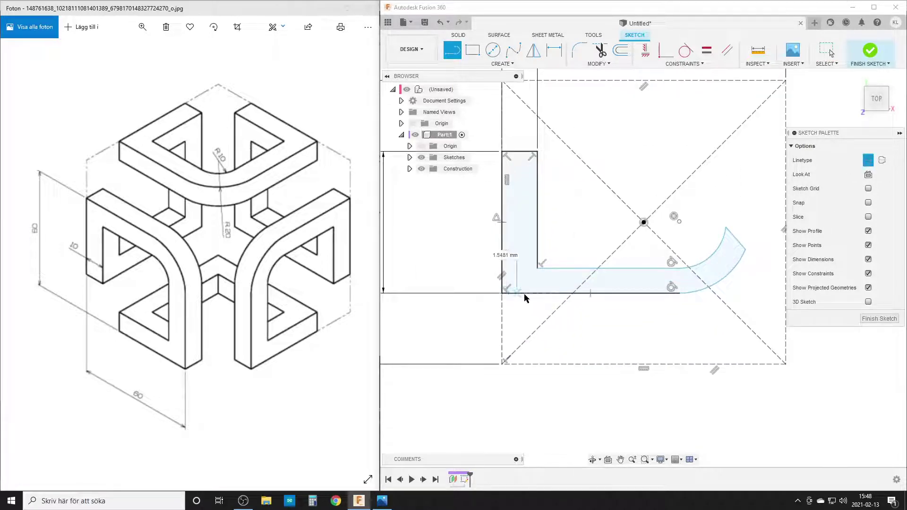
{"action": "left_click", "coordinate": [538, 268]}
{"action": "key", "text": "Escape"}
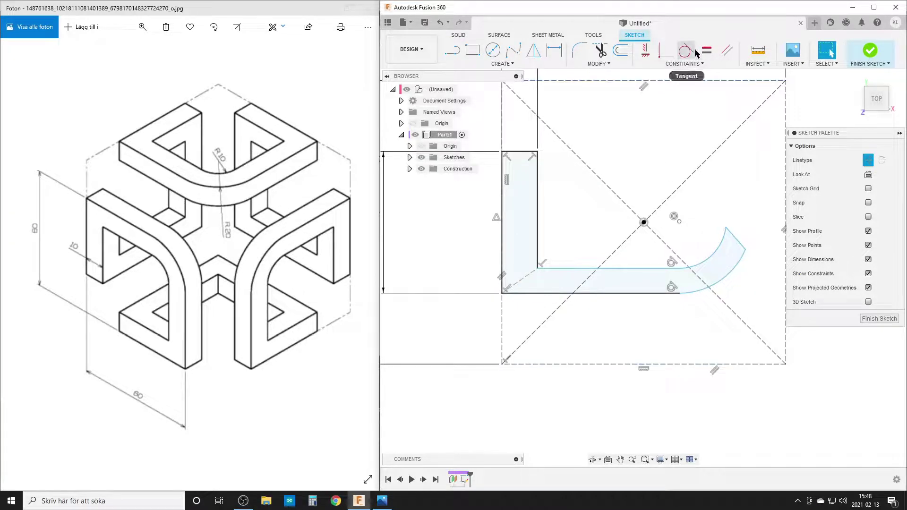
Make the corner construction line symmetric about the square's diagonal, then pull the L's bottom line end leftward
{"action": "left_click", "coordinate": [726, 49]}
{"action": "left_click", "coordinate": [512, 286]}
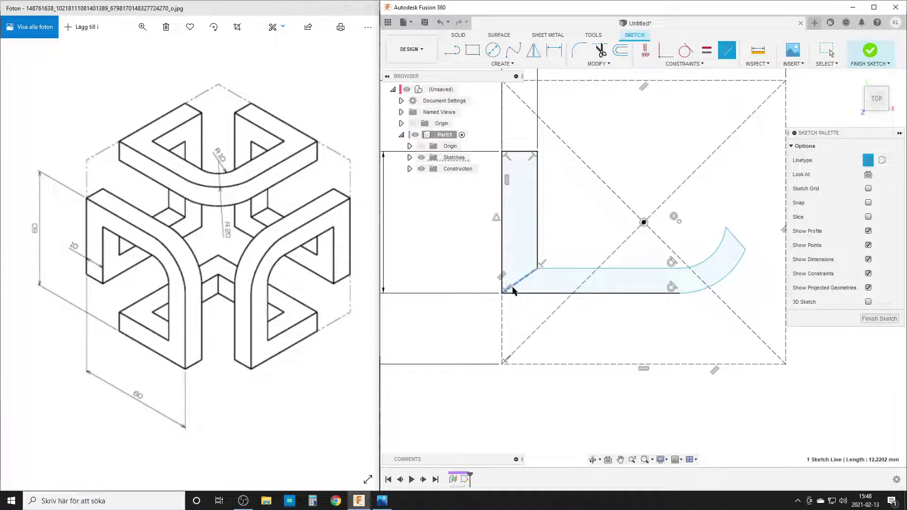
{"action": "left_click", "coordinate": [553, 316]}
{"action": "key", "text": "Escape"}
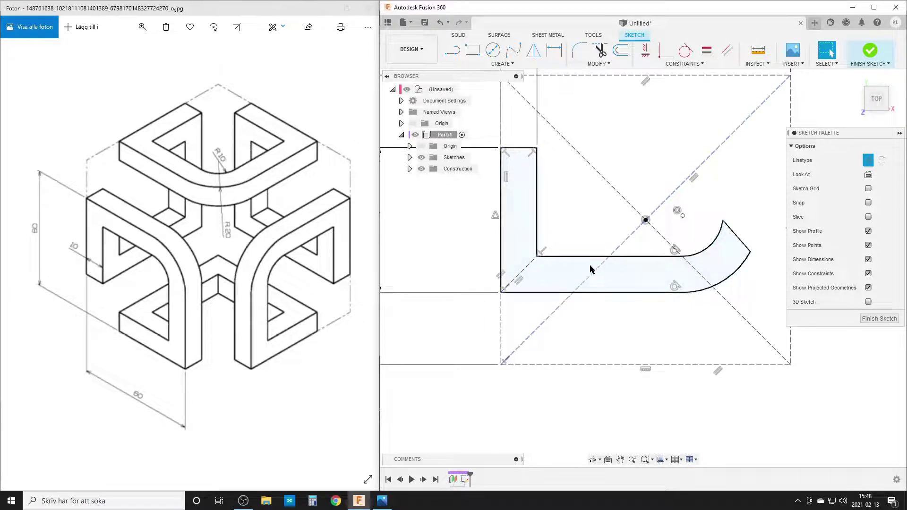
{"action": "left_click_drag", "start_coordinate": [682, 294], "coordinate": [645, 293]}
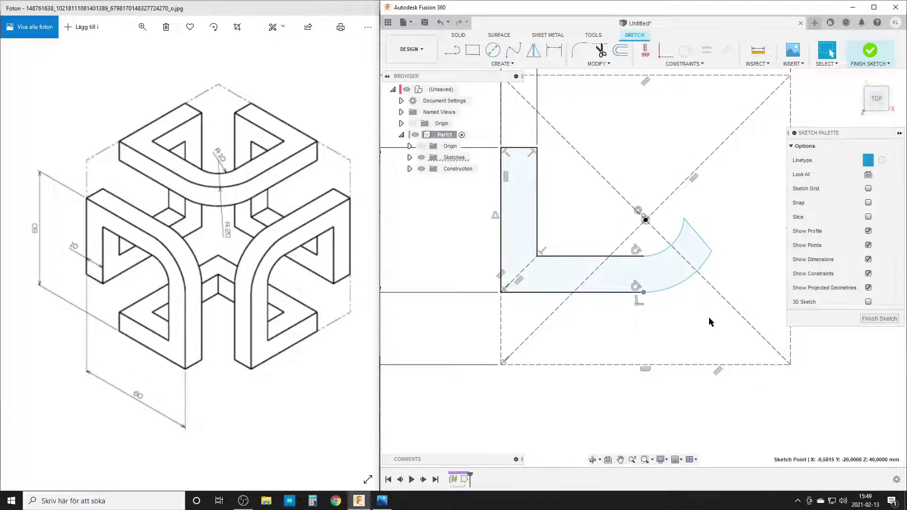
Constrain the outer arc's end point onto the construction square's diagonal
{"action": "left_click", "coordinate": [693, 306]}
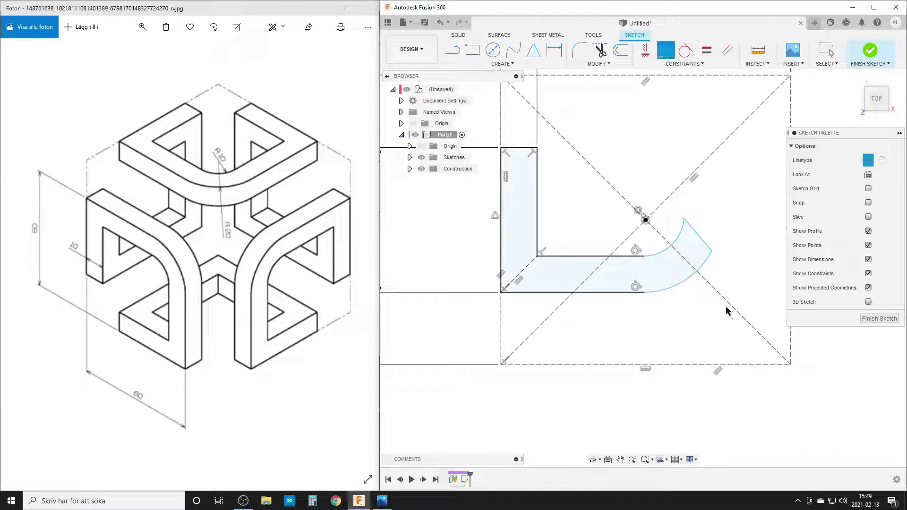
{"action": "left_click_drag", "start_coordinate": [713, 254], "coordinate": [708, 286]}
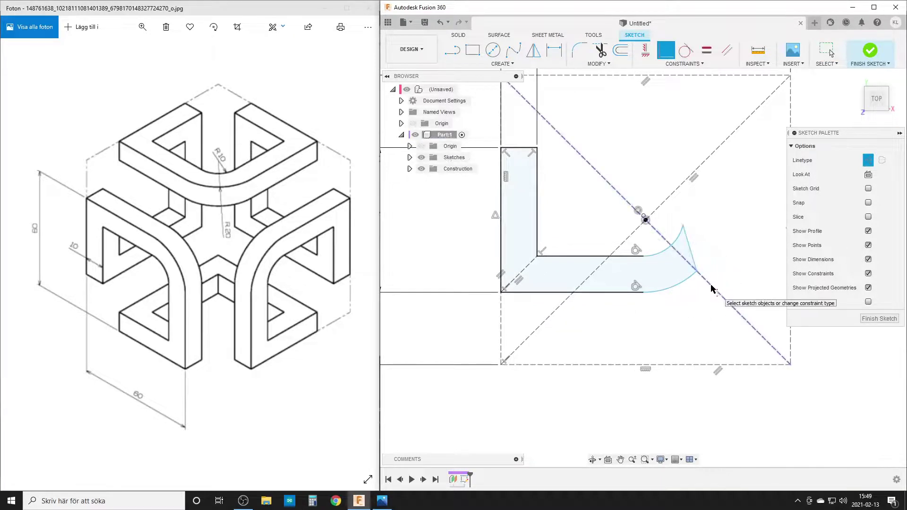
{"action": "left_click", "coordinate": [682, 227]}
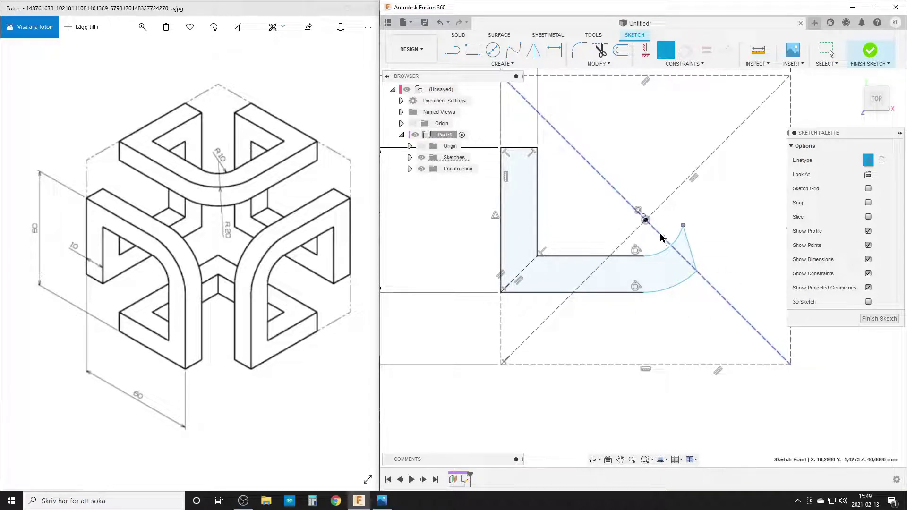
{"action": "left_click", "coordinate": [661, 237]}
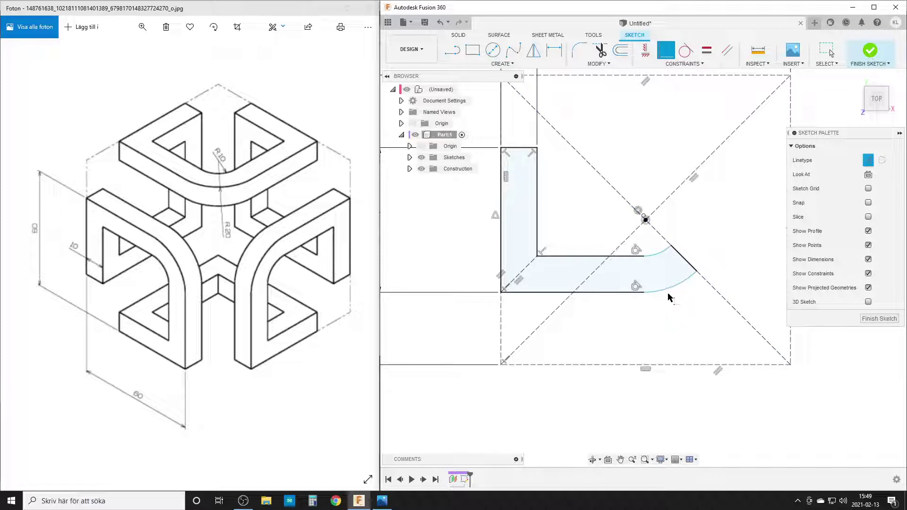
{"action": "left_click", "coordinate": [664, 249]}
{"action": "scroll", "coordinate": [645, 218], "scroll_direction": "up", "scroll_amount": 3}
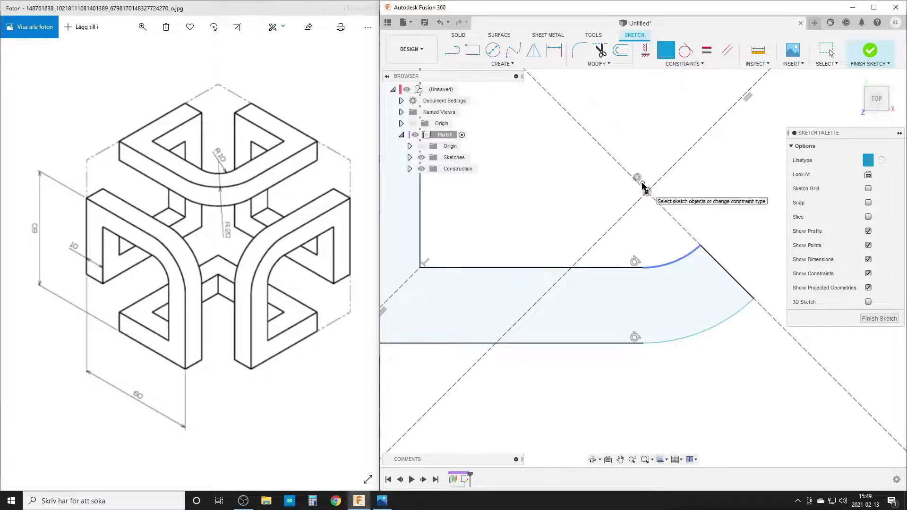
{"action": "left_click", "coordinate": [644, 188]}
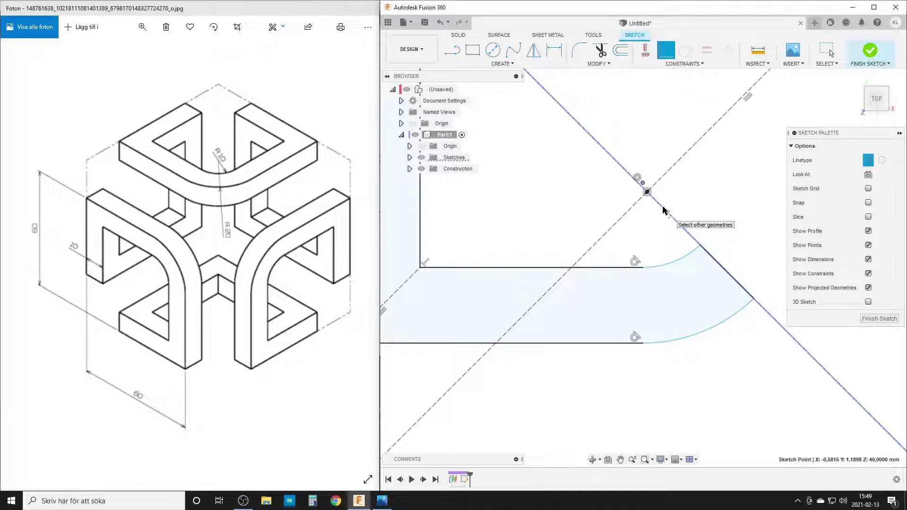
{"action": "key", "text": "Escape"}
Drag the arc endpoint along the L's lower edge to reshape the bend
{"action": "scroll", "coordinate": [680, 348], "scroll_direction": "up", "scroll_amount": 2}
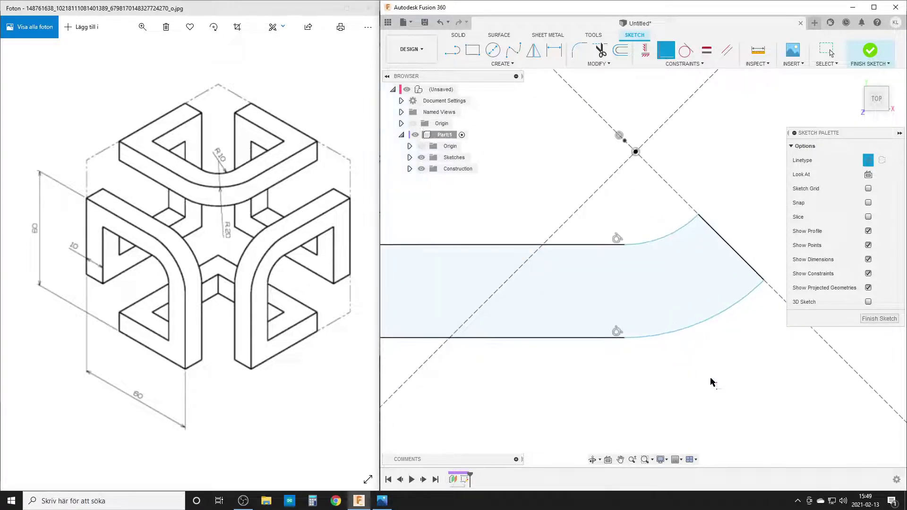
{"action": "scroll", "coordinate": [710, 383], "scroll_direction": "down", "scroll_amount": 1}
{"action": "middle_click_drag", "start_coordinate": [711, 384], "coordinate": [665, 318]}
{"action": "scroll", "coordinate": [664, 355], "scroll_direction": "down", "scroll_amount": 3}
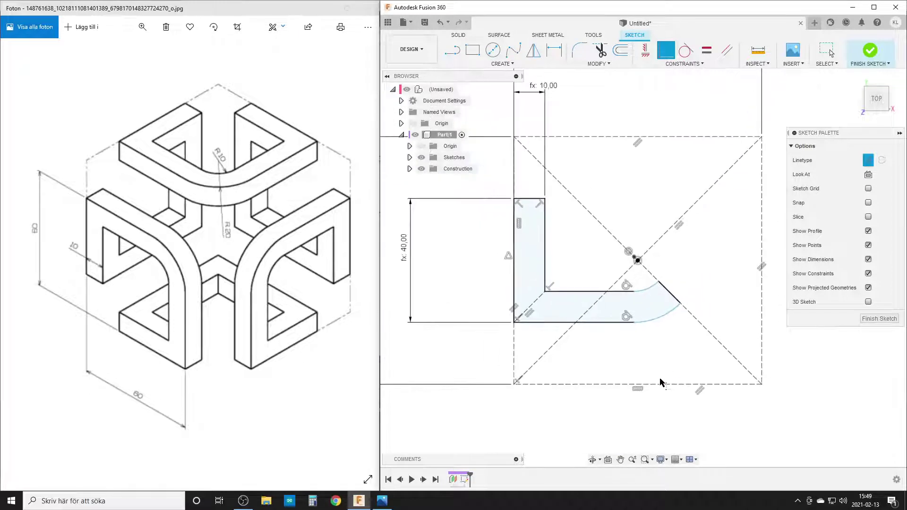
{"action": "key", "text": "Escape"}
{"action": "mouse_move", "coordinate": [628, 324]}
{"action": "left_mouse_down"}
{"action": "mouse_move", "coordinate": [597, 316]}
{"action": "mouse_move", "coordinate": [638, 322]}
{"action": "mouse_move", "coordinate": [610, 327]}
{"action": "mouse_move", "coordinate": [635, 325]}
{"action": "left_mouse_up"}
Dimension the outer bend arc's radius as TubeRadius (R20,00)
{"action": "key", "text": "d"}
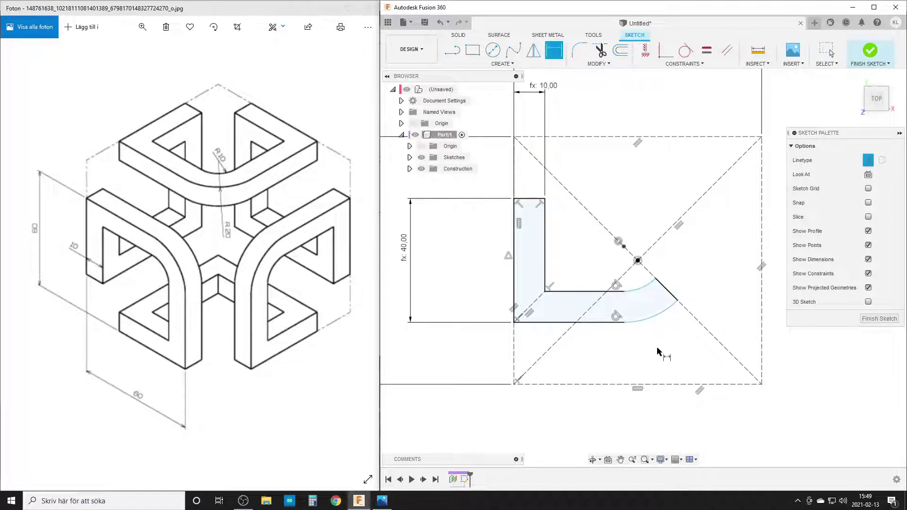
{"action": "left_click", "coordinate": [660, 318]}
{"action": "left_click", "coordinate": [677, 345]}
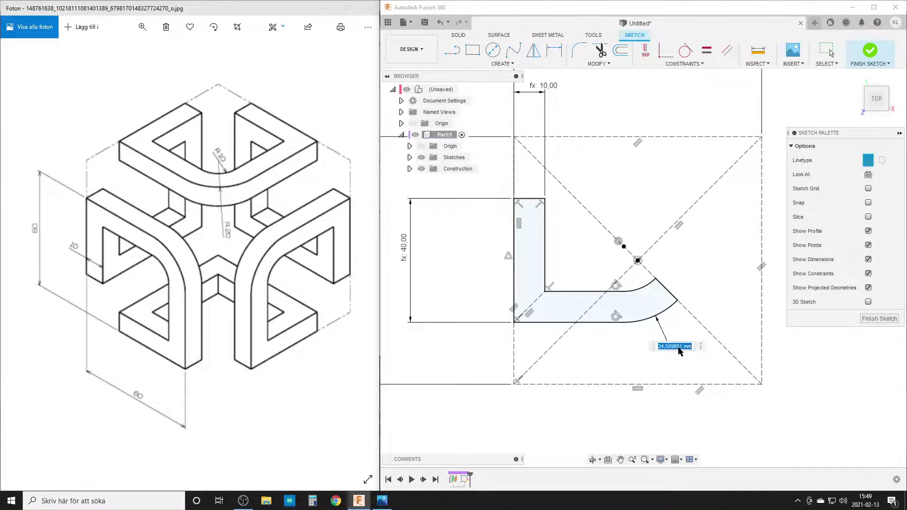
{"action": "type", "text": "ra"}
{"action": "key", "text": "Return"}
{"action": "key", "text": "Return"}
Expand the Sketches folder in the Browser to reveal Sketch1
{"action": "scroll", "coordinate": [580, 341], "scroll_direction": "down", "scroll_amount": 3}
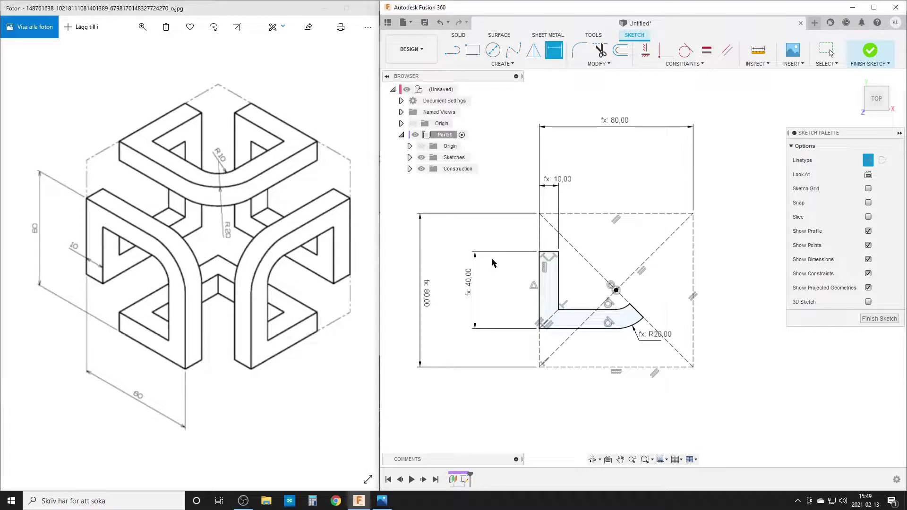
{"action": "left_click", "coordinate": [409, 159]}
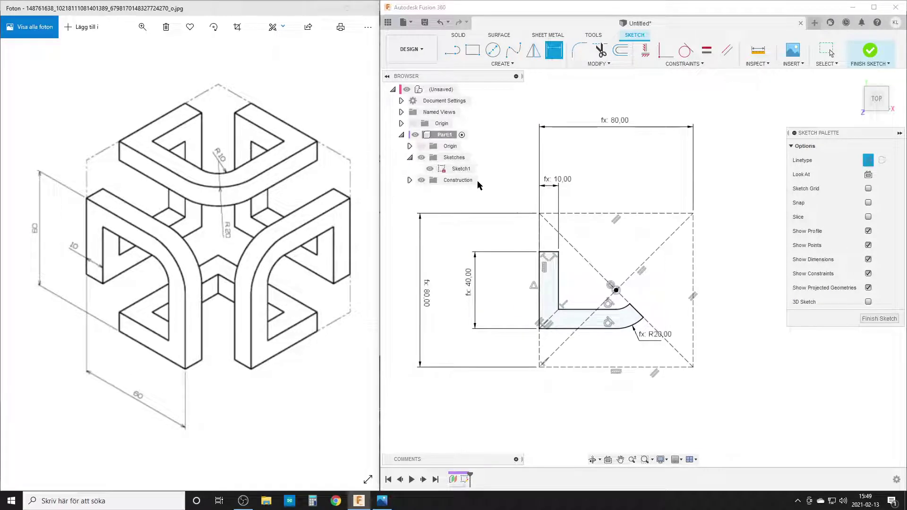
{"action": "scroll", "coordinate": [435, 232], "scroll_direction": "down", "scroll_amount": 1}
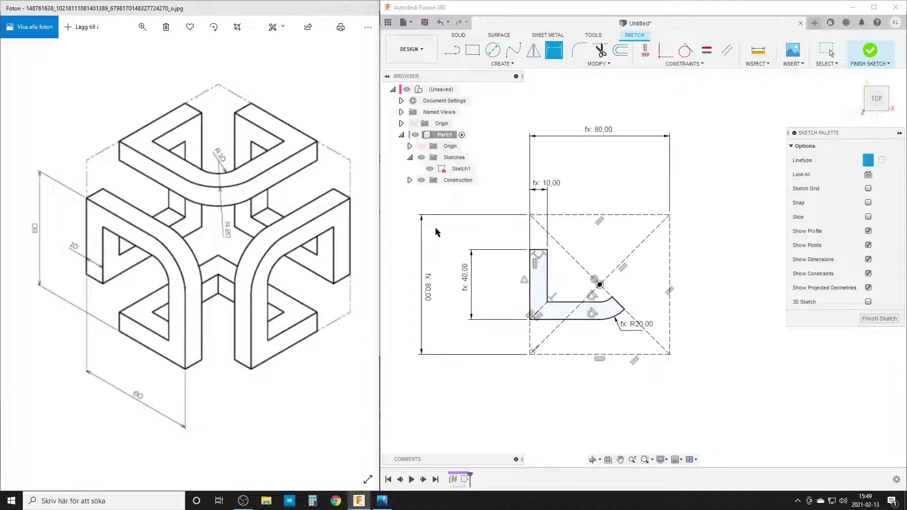
{"action": "scroll", "coordinate": [525, 284], "scroll_direction": "up", "scroll_amount": 3}
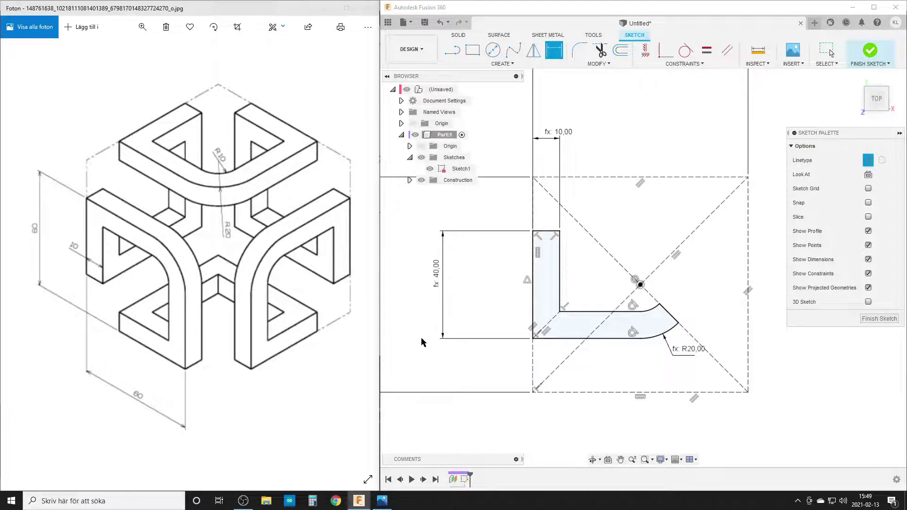
{"action": "key", "text": "l"}
{"action": "scroll", "coordinate": [437, 336], "scroll_direction": "up", "scroll_amount": 2}
Draw a normal, non-construction horizontal line across the L's left leg
{"action": "left_click", "coordinate": [602, 207]}
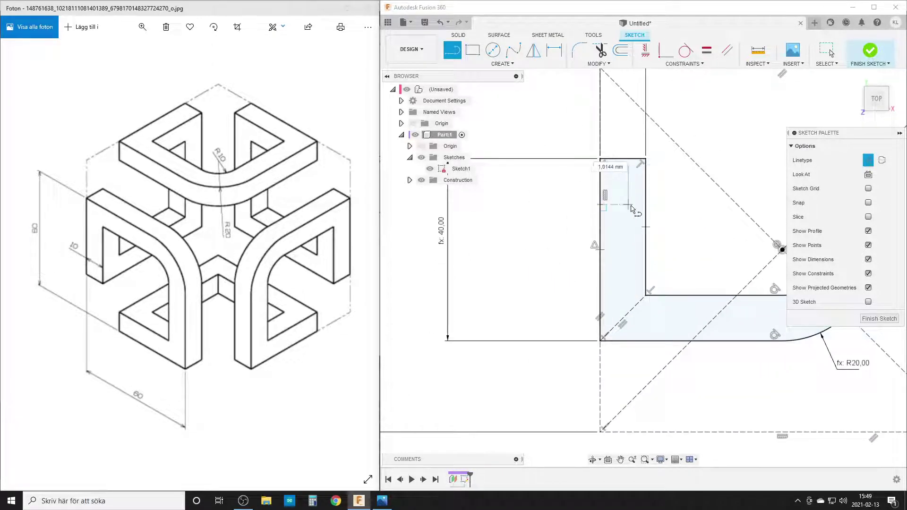
{"action": "left_click", "coordinate": [867, 160]}
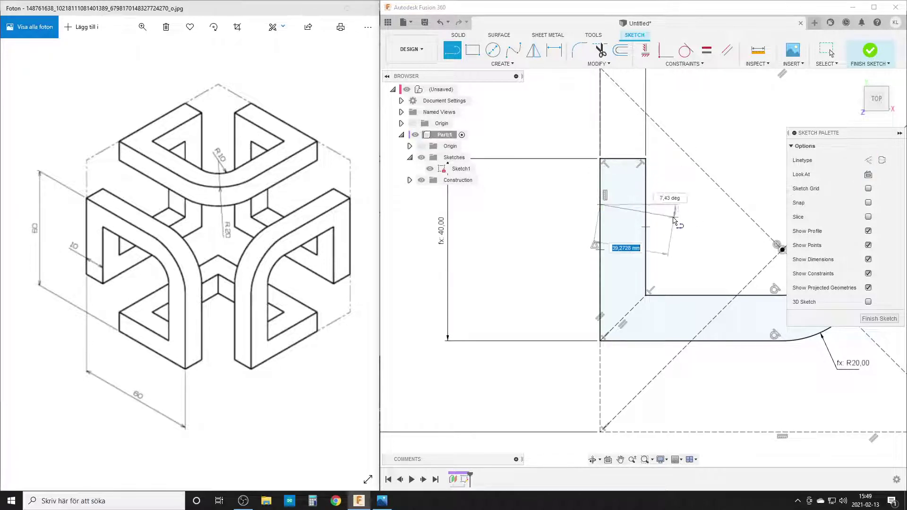
{"action": "left_click", "coordinate": [645, 204]}
{"action": "key", "text": "Escape"}
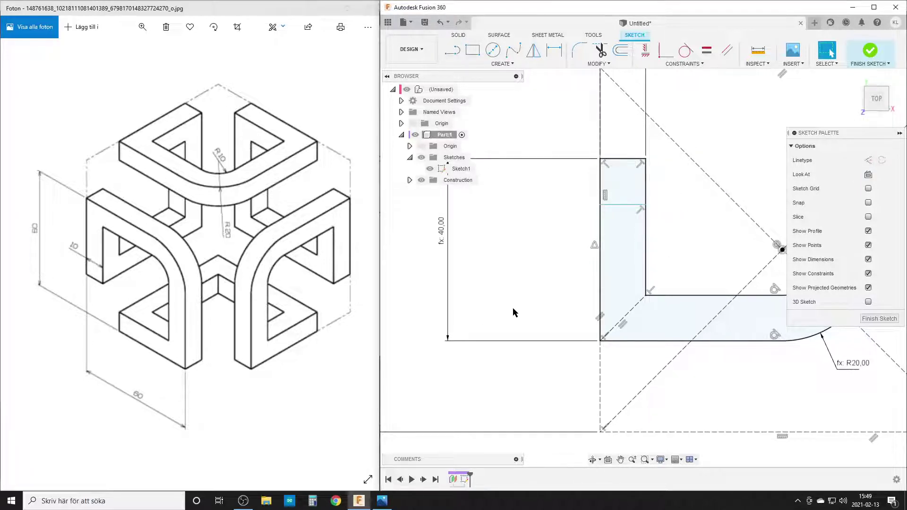
Dimension the line from the L's top edge as d9 (10,00) and finish the sketch
{"action": "key", "text": "d"}
{"action": "left_click", "coordinate": [623, 204]}
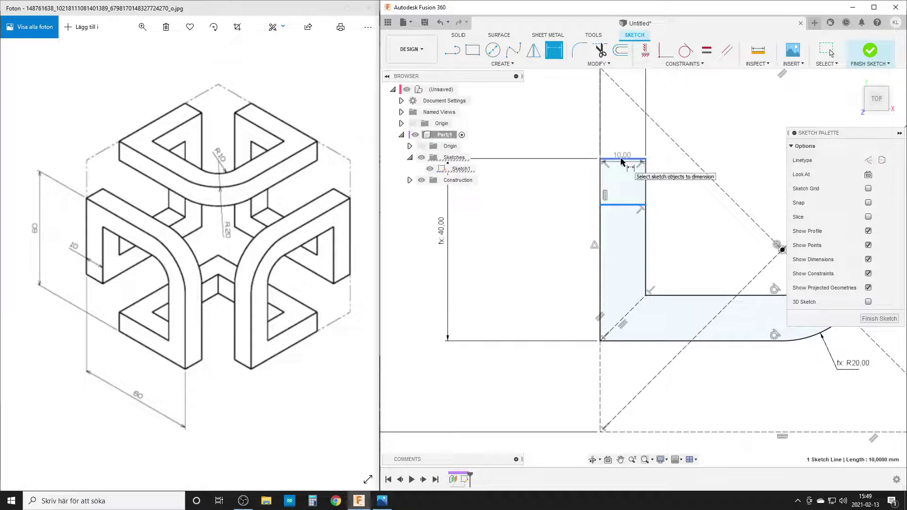
{"action": "left_click", "coordinate": [621, 159]}
{"action": "left_click", "coordinate": [543, 196]}
{"action": "scroll", "coordinate": [543, 263], "scroll_direction": "down", "scroll_amount": 2}
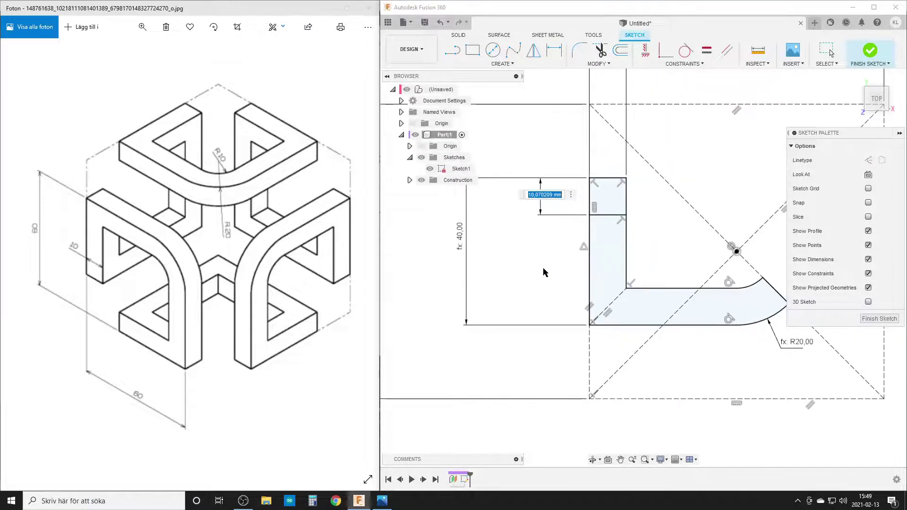
{"action": "scroll", "coordinate": [544, 272], "scroll_direction": "down", "scroll_amount": 3}
{"action": "type", "text": "d9"}
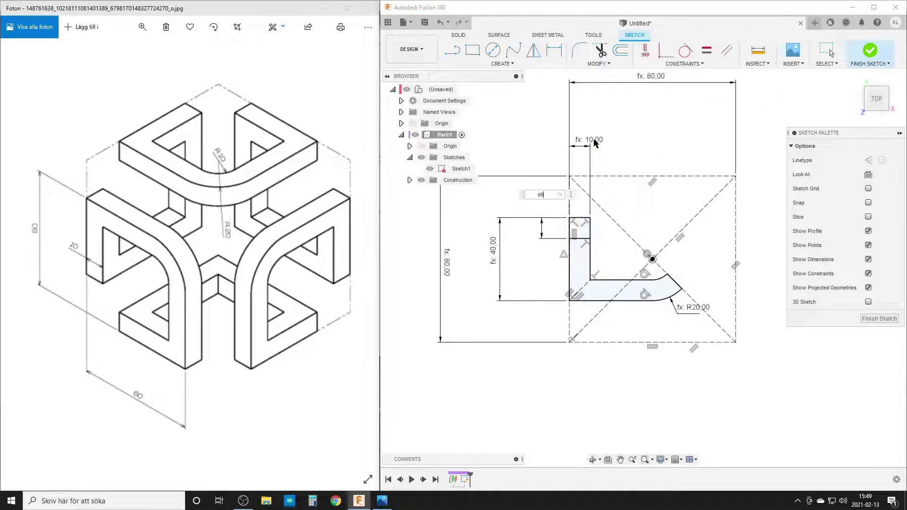
{"action": "key", "text": "Return"}
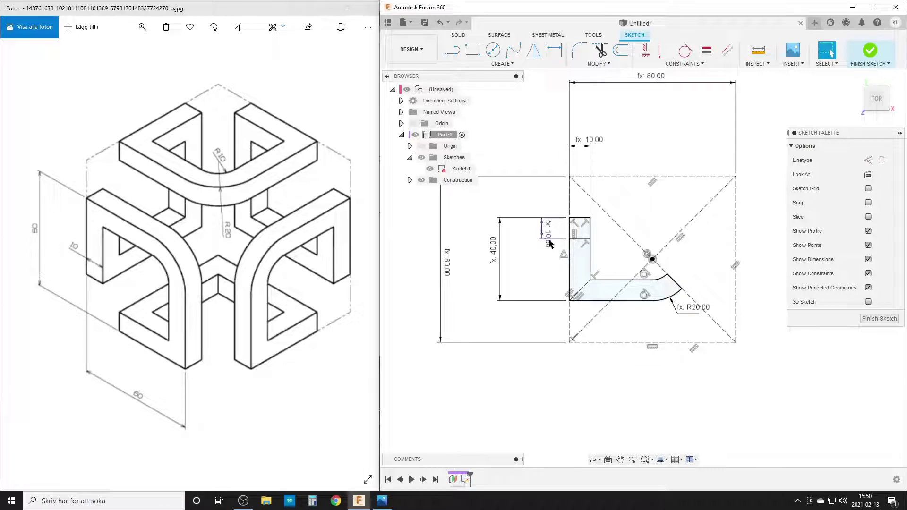
{"action": "key", "text": "Escape"}
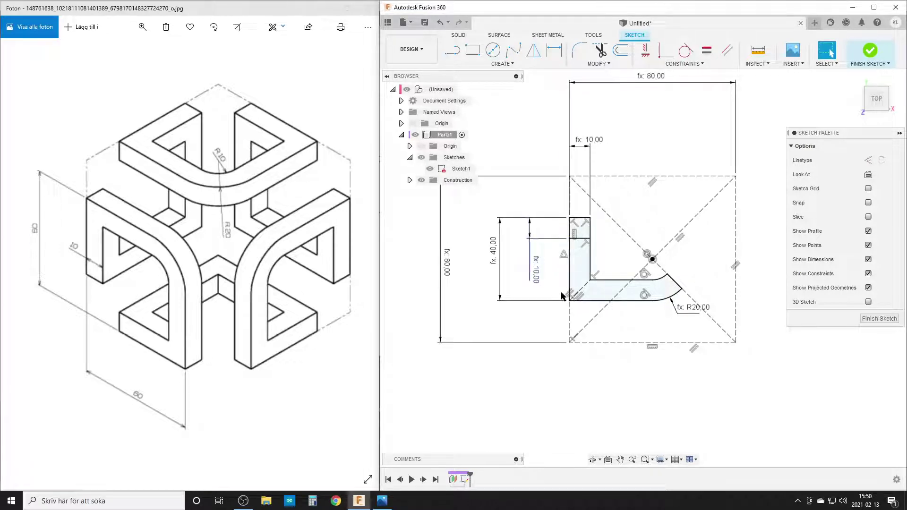
{"action": "scroll", "coordinate": [567, 303], "scroll_direction": "down", "scroll_amount": 2}
{"action": "scroll", "coordinate": [588, 307], "scroll_direction": "up", "scroll_amount": 3}
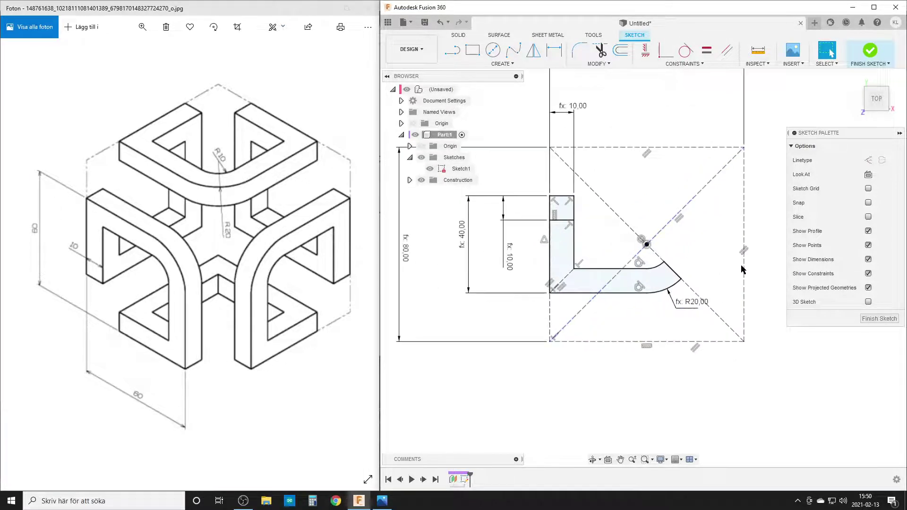
{"action": "left_click", "coordinate": [873, 320]}
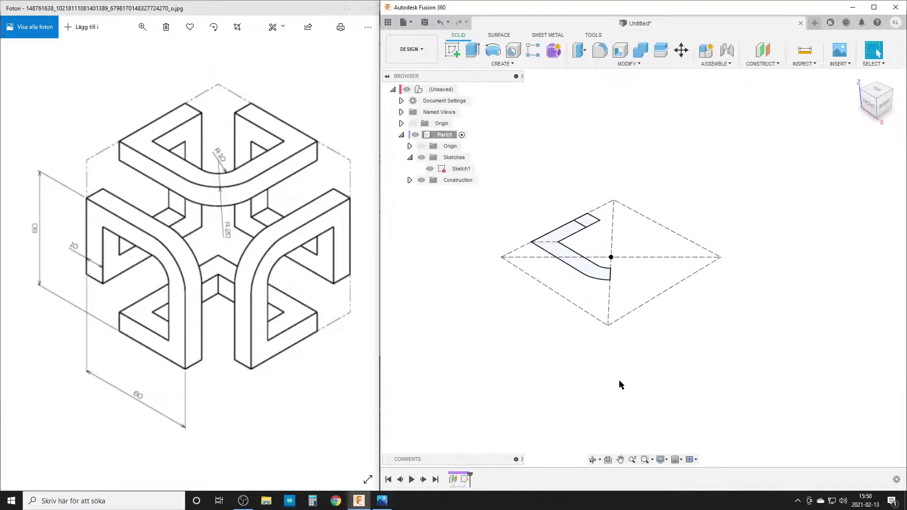
Extrude the L profile by -TubeSide into a solid body
{"action": "key", "text": "e"}
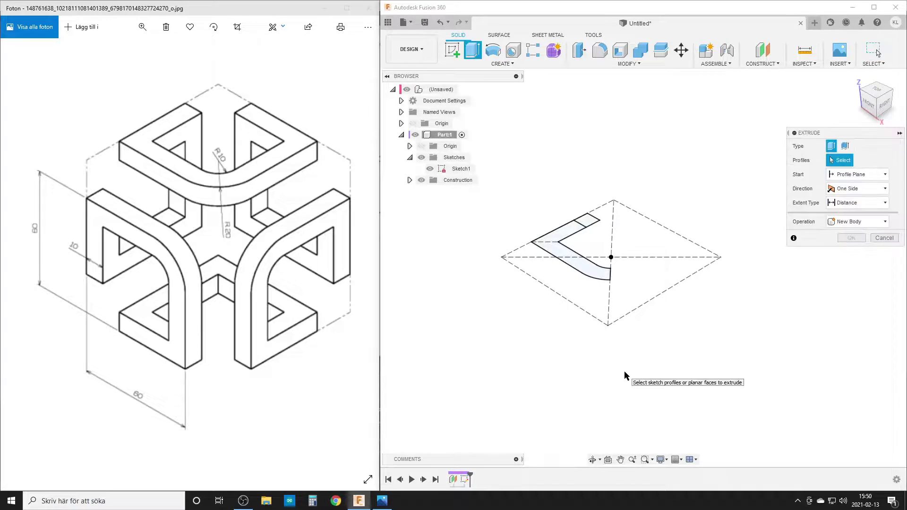
{"action": "scroll", "coordinate": [614, 349], "scroll_direction": "up", "scroll_amount": 2}
{"action": "left_click", "coordinate": [549, 222]}
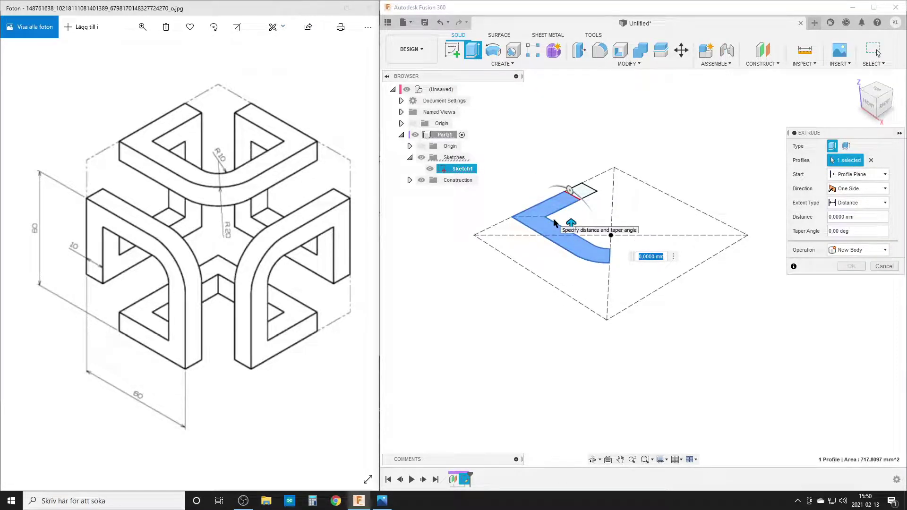
{"action": "key", "text": "BackSpace"}
{"action": "type", "text": "-tu"}
{"action": "key", "text": "Down"}
{"action": "key", "text": "Down"}
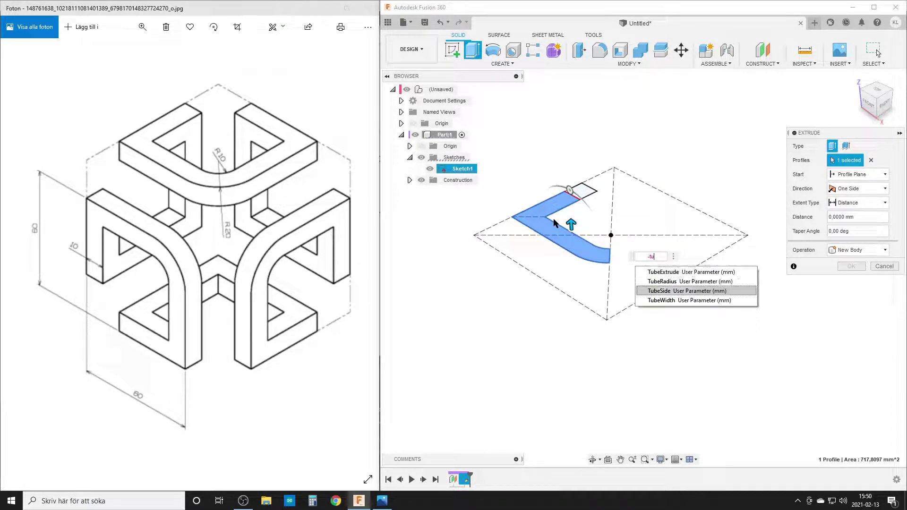
{"action": "key", "text": "Return"}
{"action": "key", "text": "Return"}
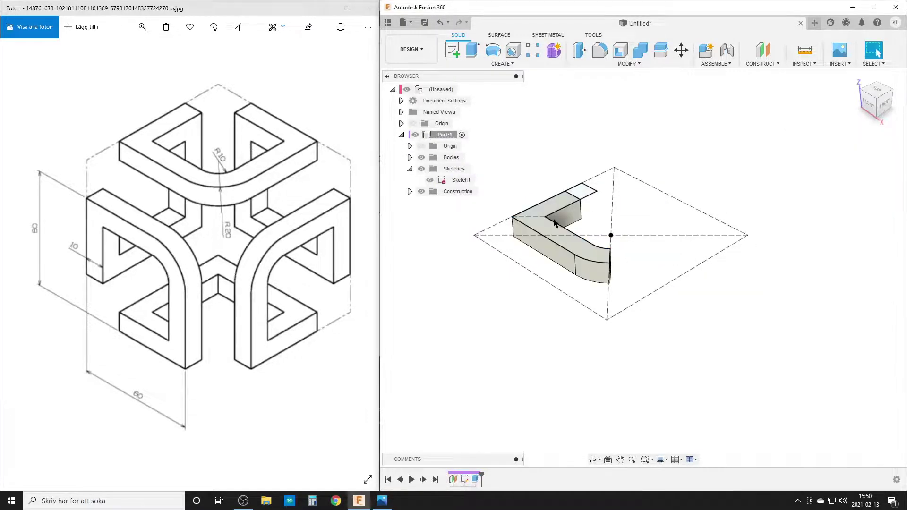
Extrude the small square profile -TubeExtrude downward, joined to the body
{"action": "key", "text": "e"}
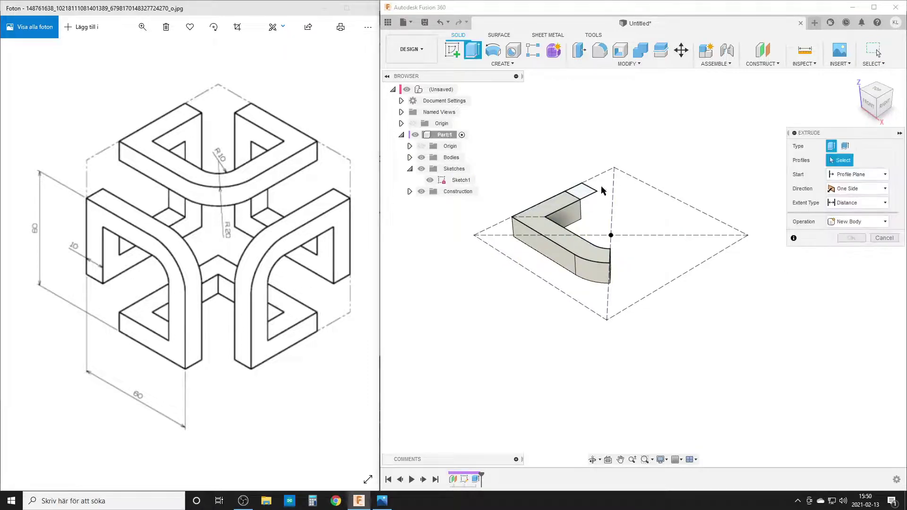
{"action": "left_click", "coordinate": [583, 192]}
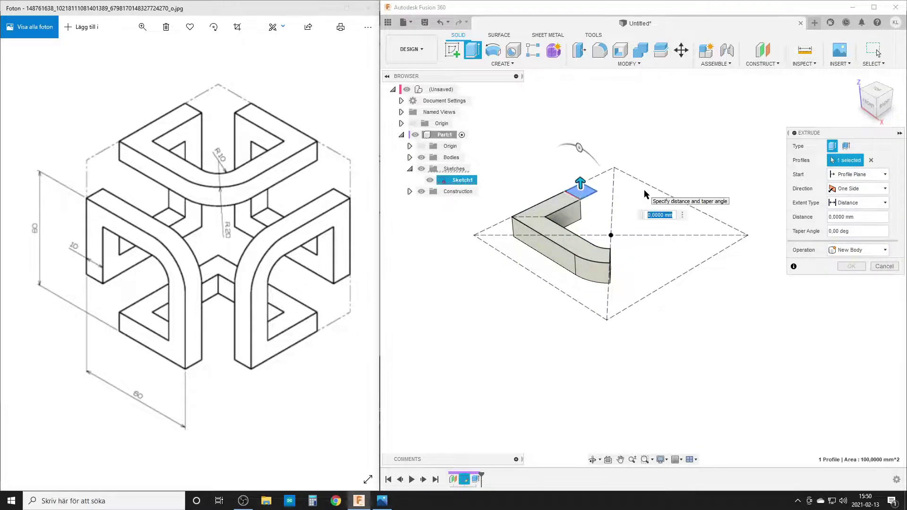
{"action": "type", "text": "ex"}
{"action": "key", "text": "Return"}
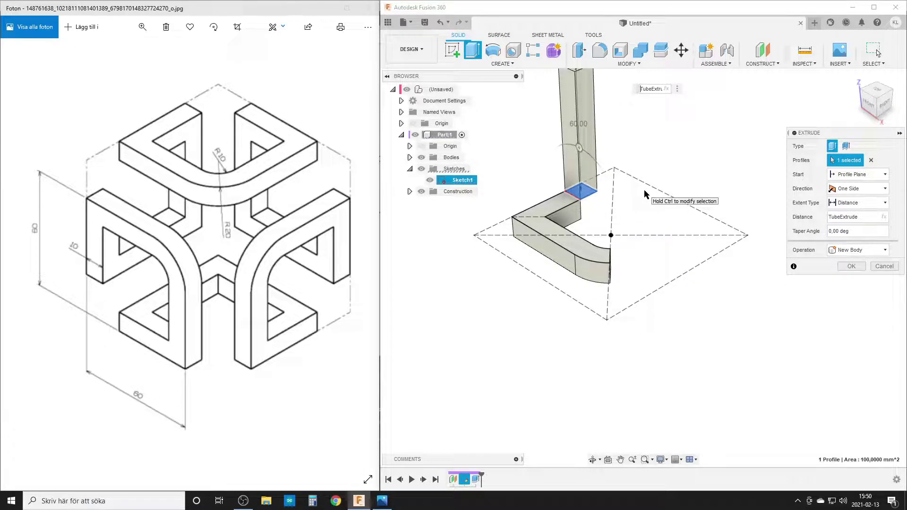
{"action": "type", "text": "-"}
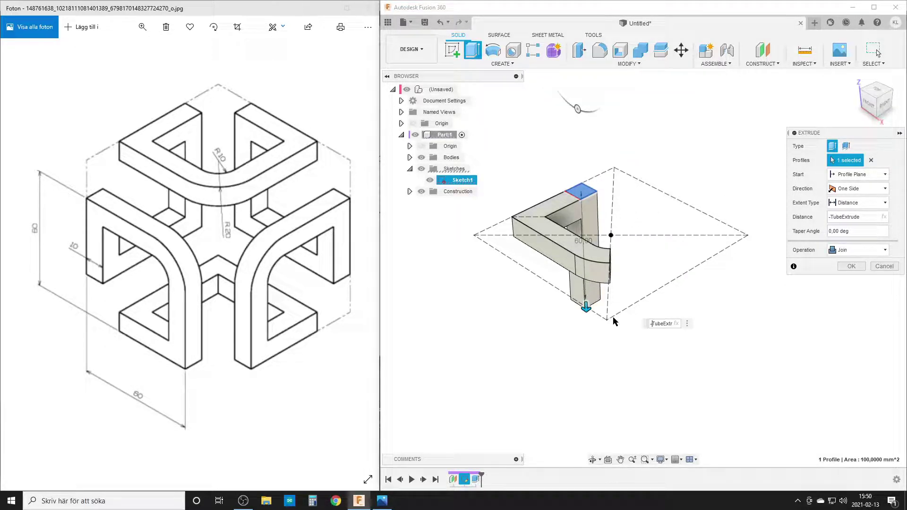
{"action": "middle_click_drag", "start_coordinate": [614, 321], "coordinate": [567, 310], "text": "shift"}
{"action": "middle_click_drag", "start_coordinate": [419, 153], "coordinate": [490, 308], "text": "shift"}
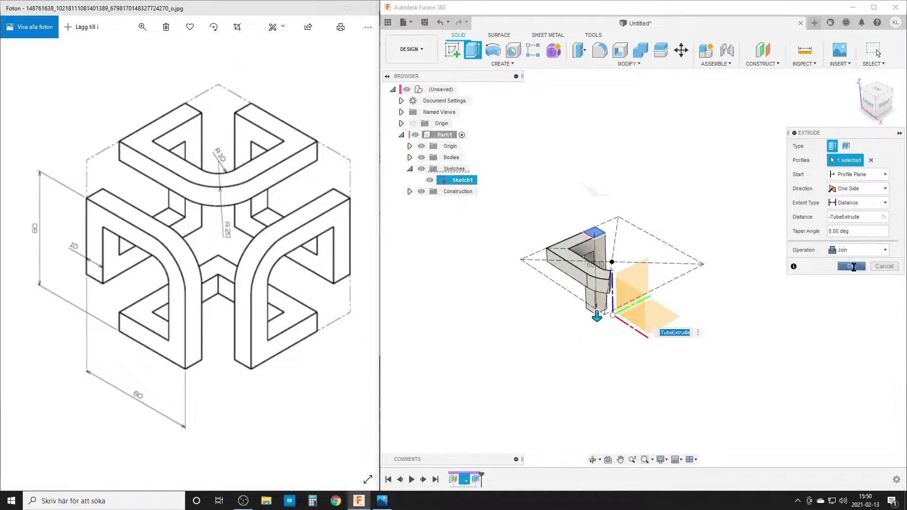
{"action": "left_click", "coordinate": [852, 266]}
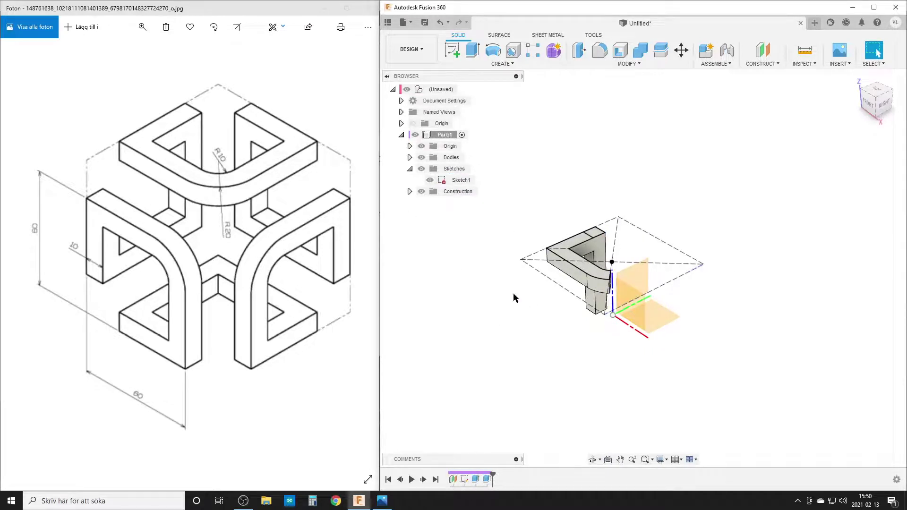
Hide the origin planes and Sketch1's lines to clear the view
{"action": "left_click", "coordinate": [421, 146]}
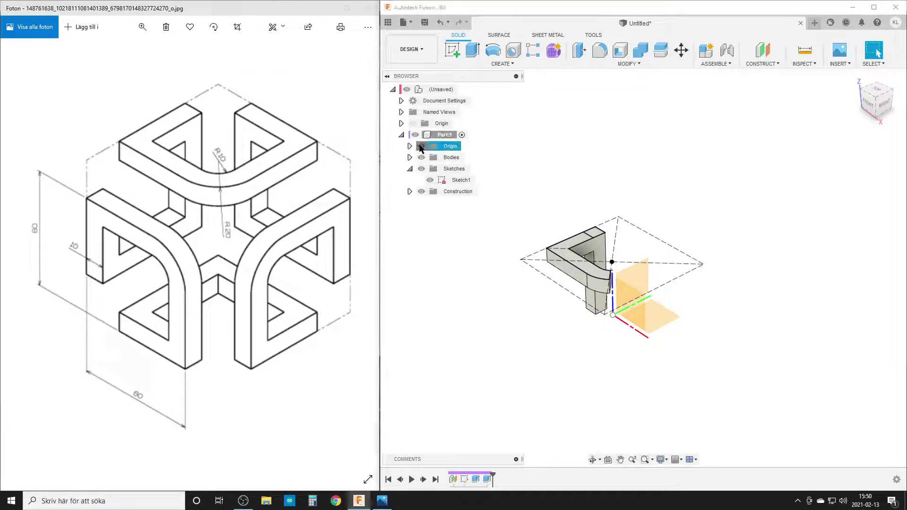
{"action": "left_click", "coordinate": [429, 179]}
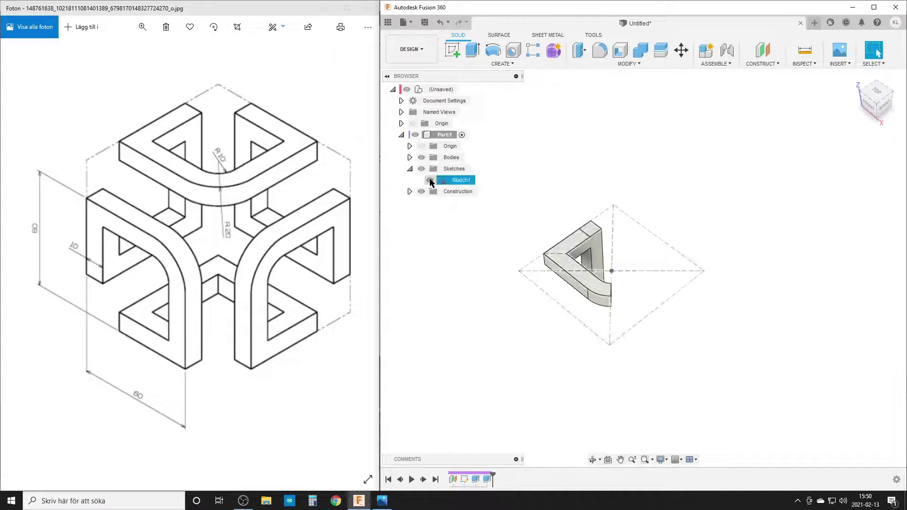
{"action": "mouse_move", "coordinate": [559, 311]}
{"action": "middle_mouse_down", "text": "shift"}
{"action": "mouse_move", "coordinate": [510, 263]}
{"action": "mouse_move", "coordinate": [608, 297]}
{"action": "mouse_move", "coordinate": [569, 311]}
{"action": "middle_mouse_up", "text": "shift"}
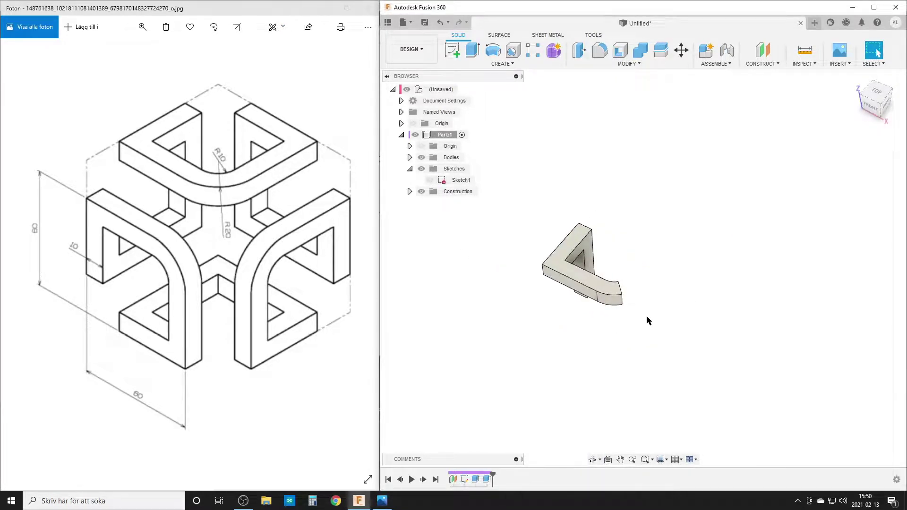
{"action": "middle_click_drag", "start_coordinate": [647, 321], "coordinate": [635, 340], "text": "shift"}
Mirror-duplicate the tube body across its end face with Join
{"action": "type", "text": "smirr"}
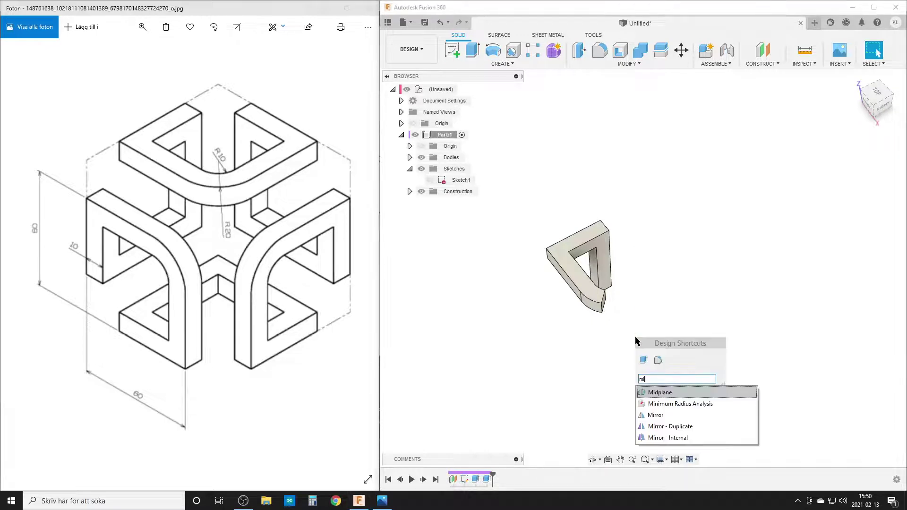
{"action": "left_click", "coordinate": [665, 404]}
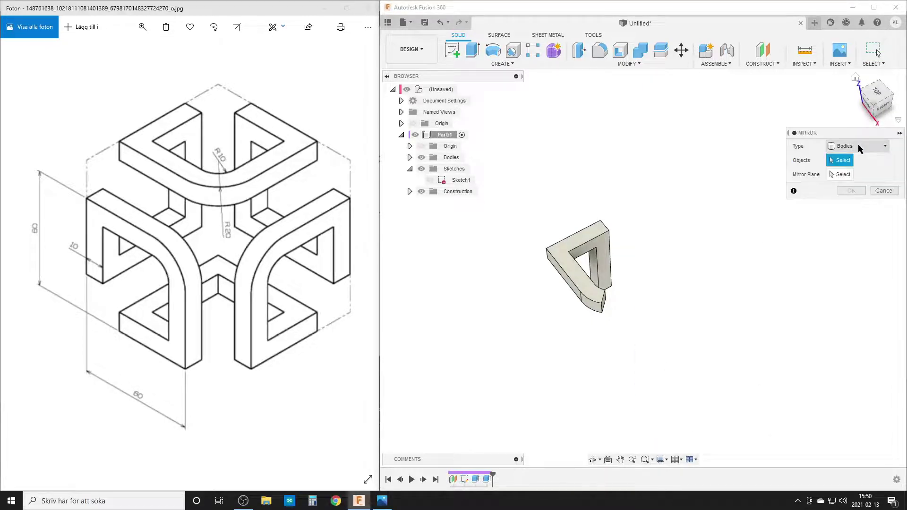
{"action": "left_click", "coordinate": [586, 240]}
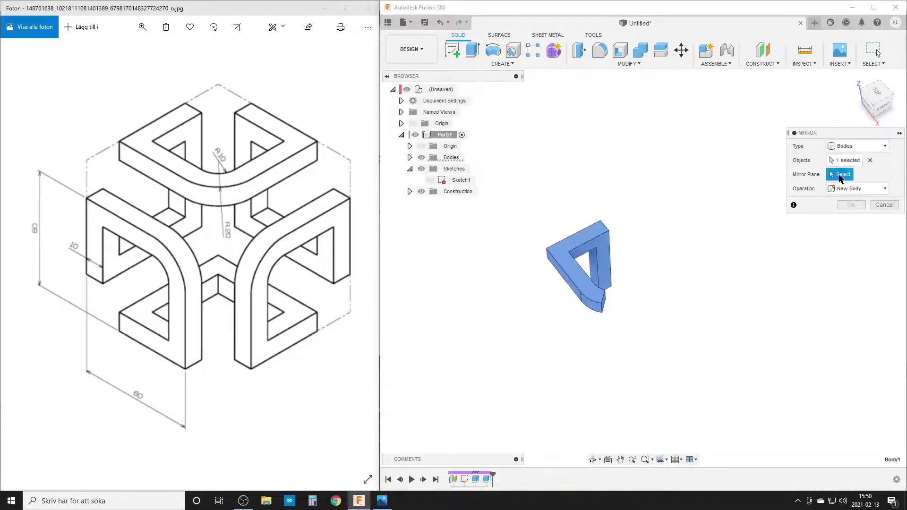
{"action": "middle_click_drag", "start_coordinate": [585, 243], "coordinate": [626, 309], "text": "shift"}
{"action": "scroll", "coordinate": [626, 309], "scroll_direction": "up", "scroll_amount": 2}
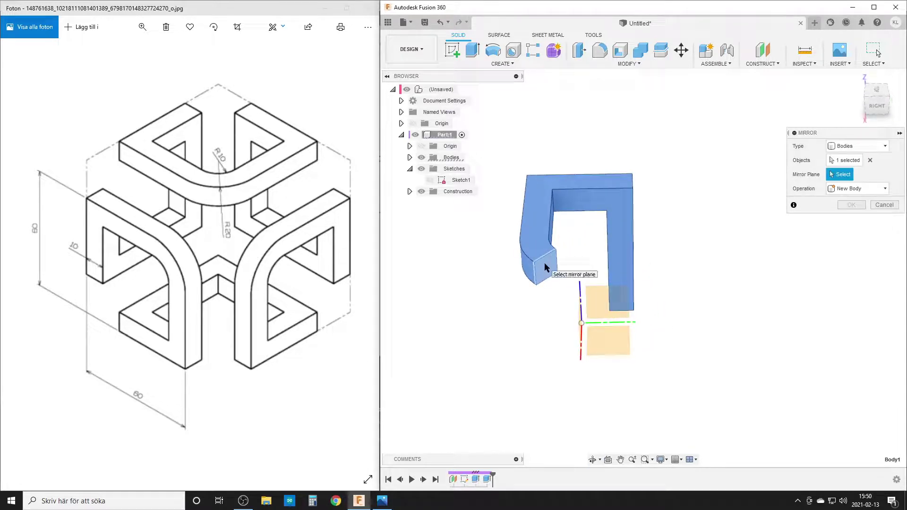
{"action": "left_click", "coordinate": [546, 266]}
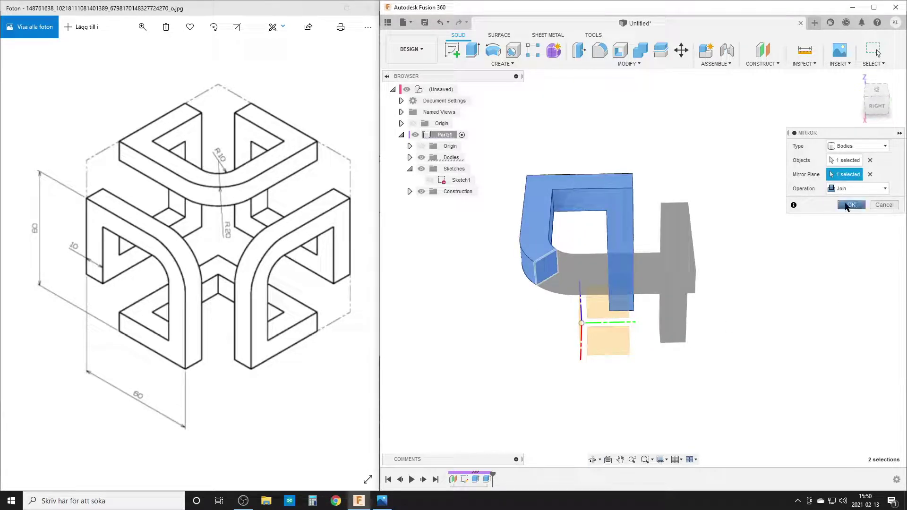
{"action": "left_click", "coordinate": [851, 204]}
{"action": "middle_click_drag", "start_coordinate": [559, 347], "coordinate": [648, 308], "text": "shift"}
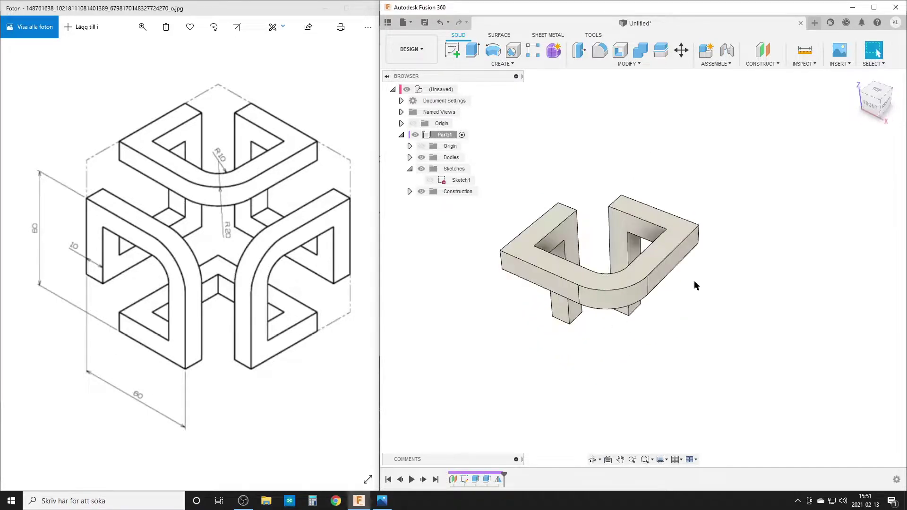
Create an Axis Through Two Points from Sketch1's corner point to the origin
{"action": "left_click", "coordinate": [410, 157]}
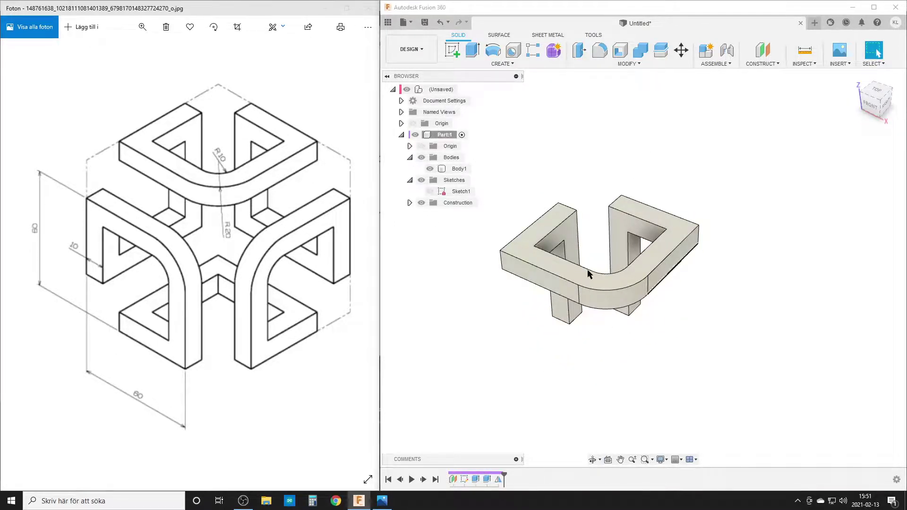
{"action": "middle_click_drag", "start_coordinate": [589, 269], "coordinate": [628, 329], "text": "shift"}
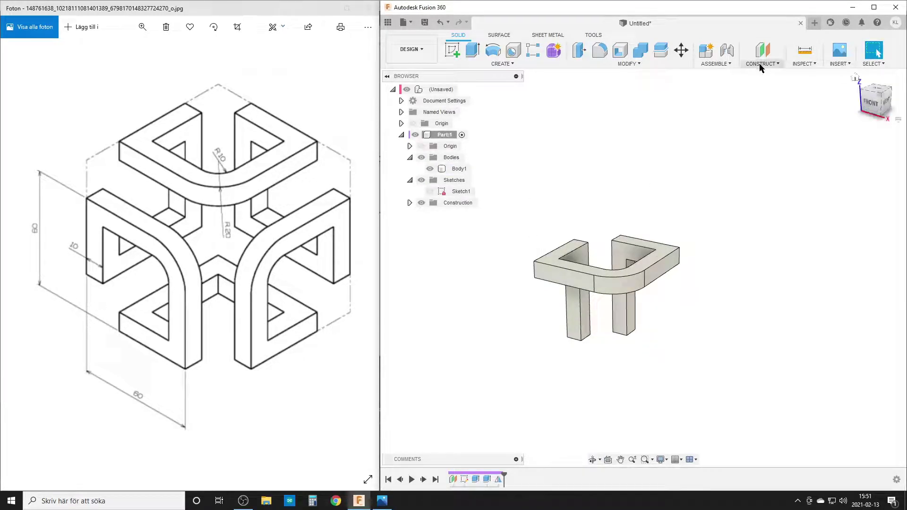
{"action": "left_click", "coordinate": [747, 65]}
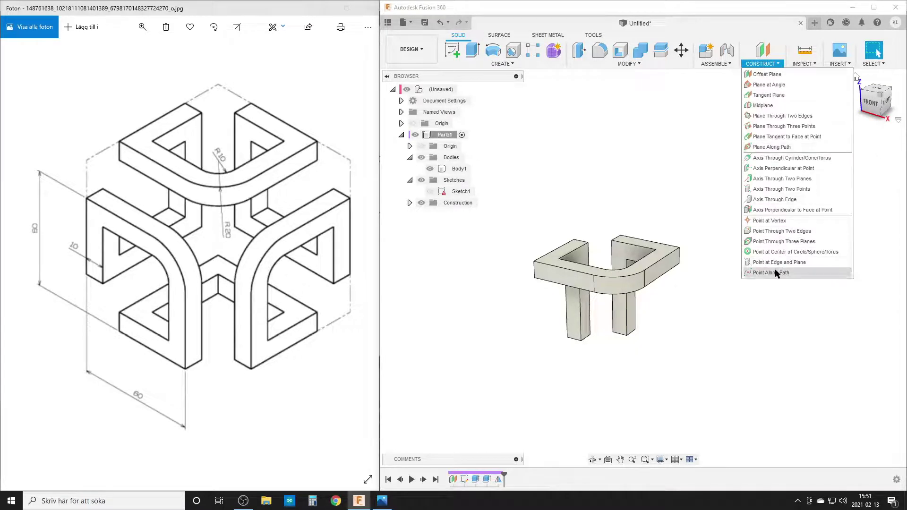
{"action": "left_click", "coordinate": [798, 190]}
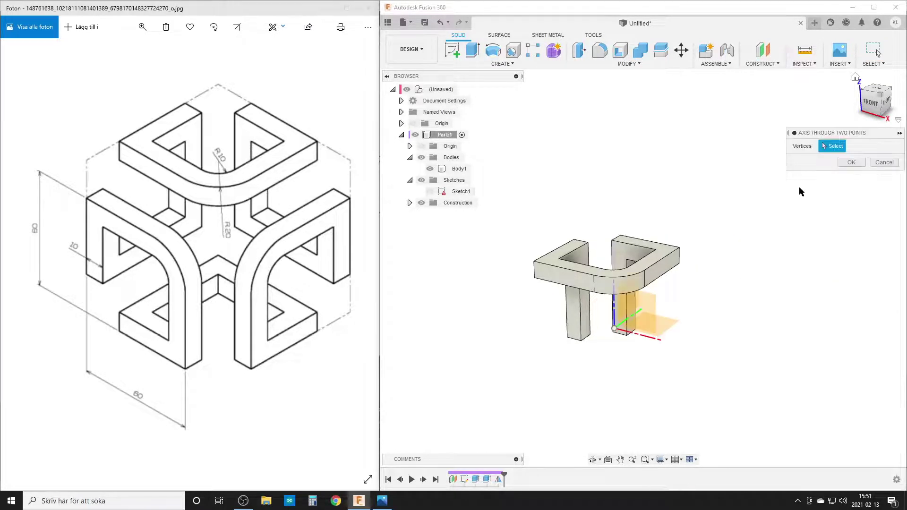
{"action": "left_click", "coordinate": [430, 192]}
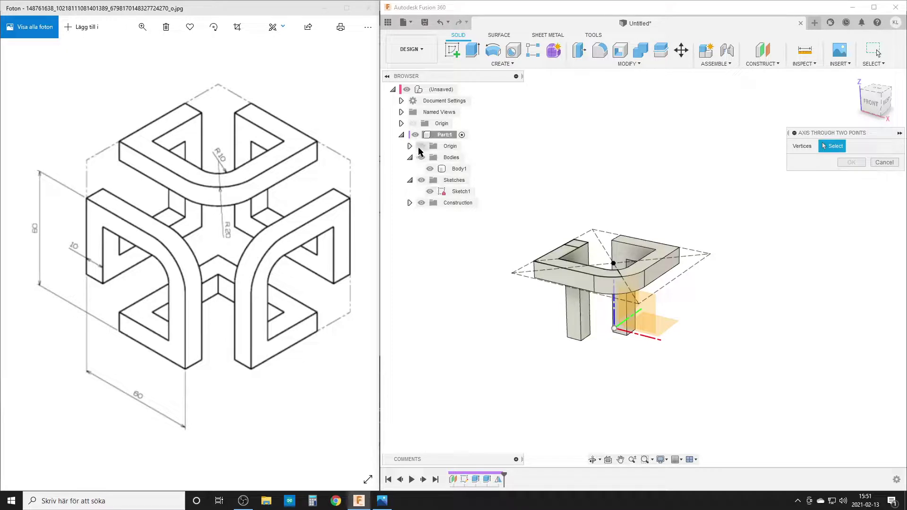
{"action": "middle_click_drag", "start_coordinate": [451, 284], "coordinate": [504, 299], "text": "shift"}
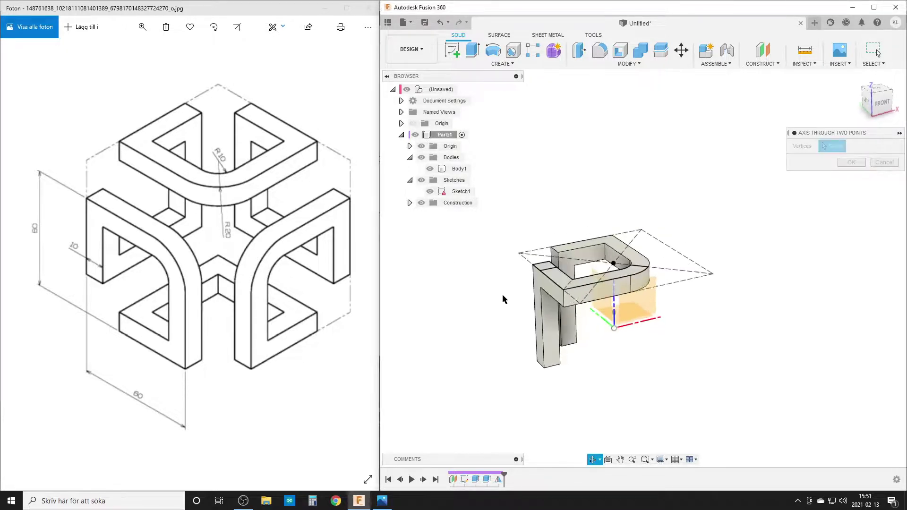
{"action": "middle_click_drag", "start_coordinate": [713, 359], "coordinate": [646, 306], "text": "shift"}
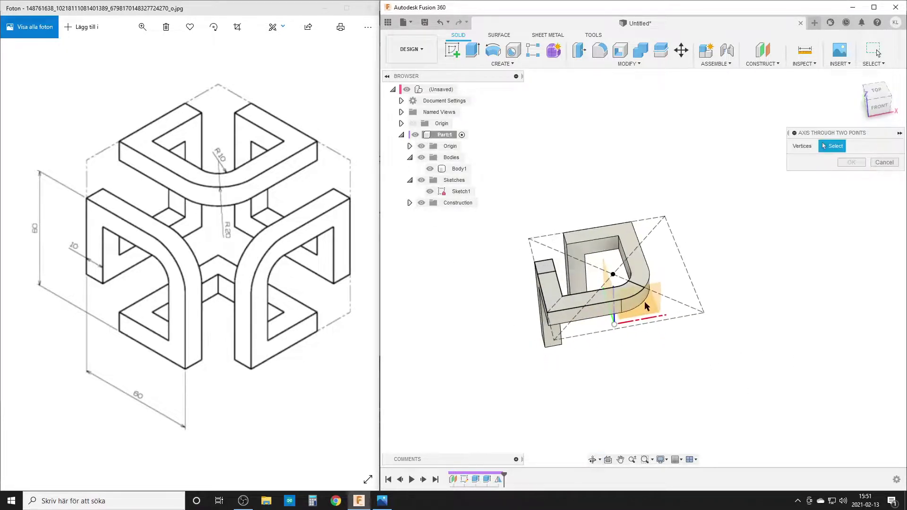
{"action": "left_click", "coordinate": [703, 313]}
{"action": "middle_click_drag", "start_coordinate": [676, 375], "coordinate": [676, 348], "text": "shift"}
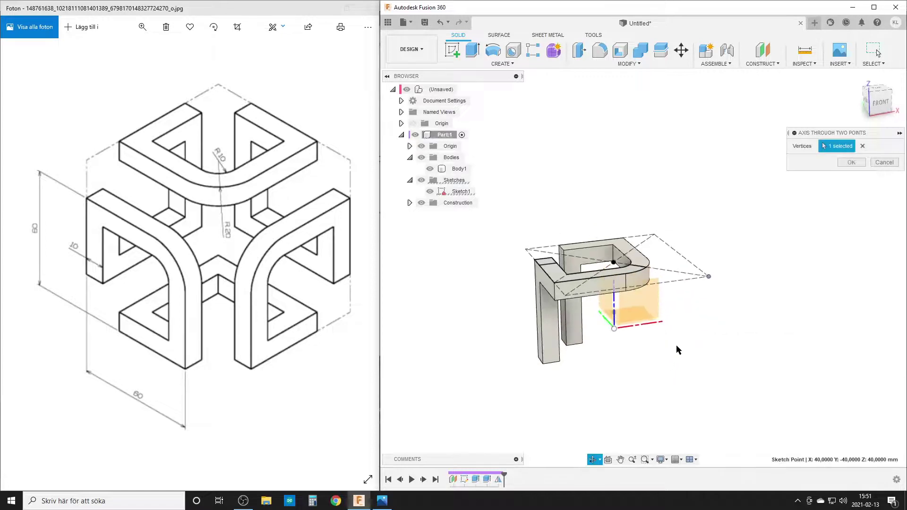
{"action": "left_click", "coordinate": [614, 329]}
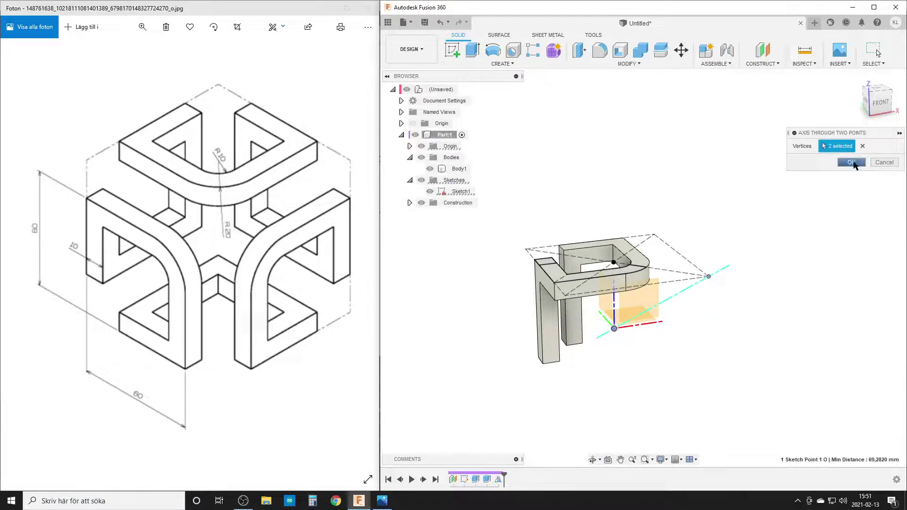
{"action": "left_click", "coordinate": [851, 162]}
{"action": "type", "text": "scirc"}
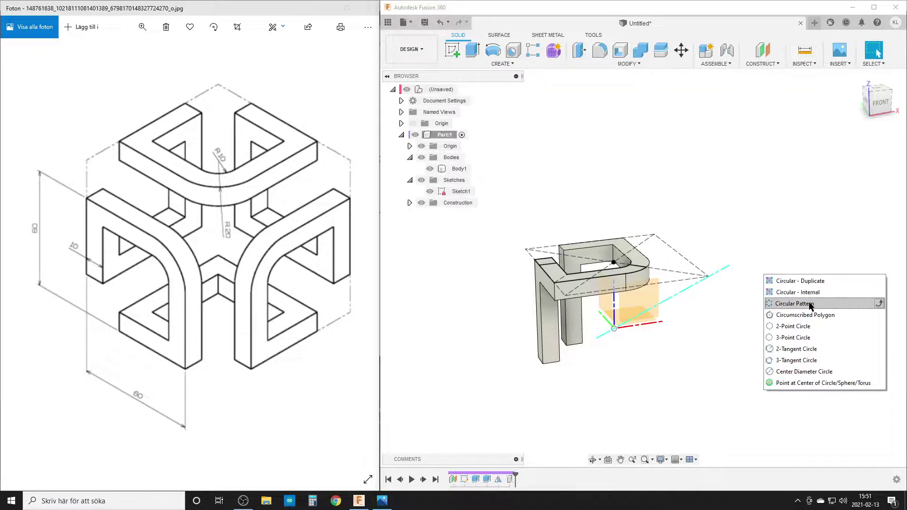
Circular-pattern Body1 three times around the diagonal axis, then hide Sketch1
{"action": "left_click", "coordinate": [810, 304]}
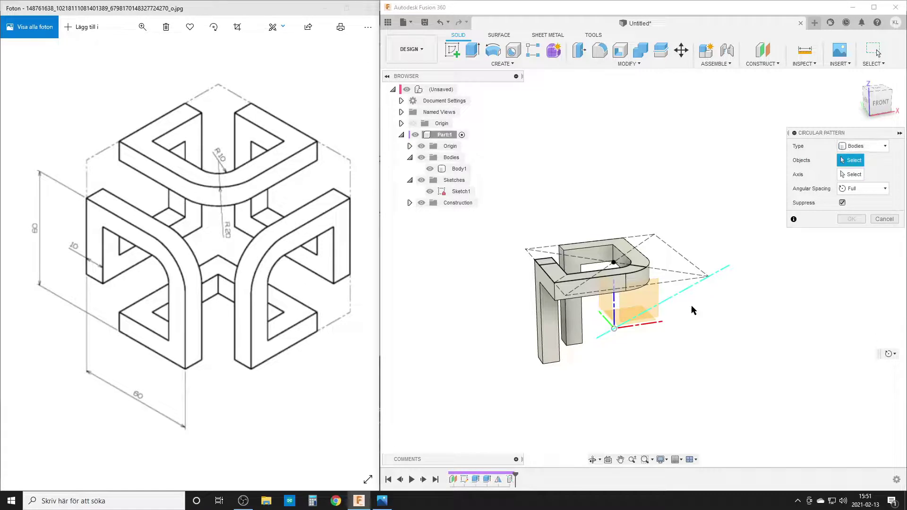
{"action": "left_click", "coordinate": [642, 276]}
{"action": "left_click", "coordinate": [851, 174]}
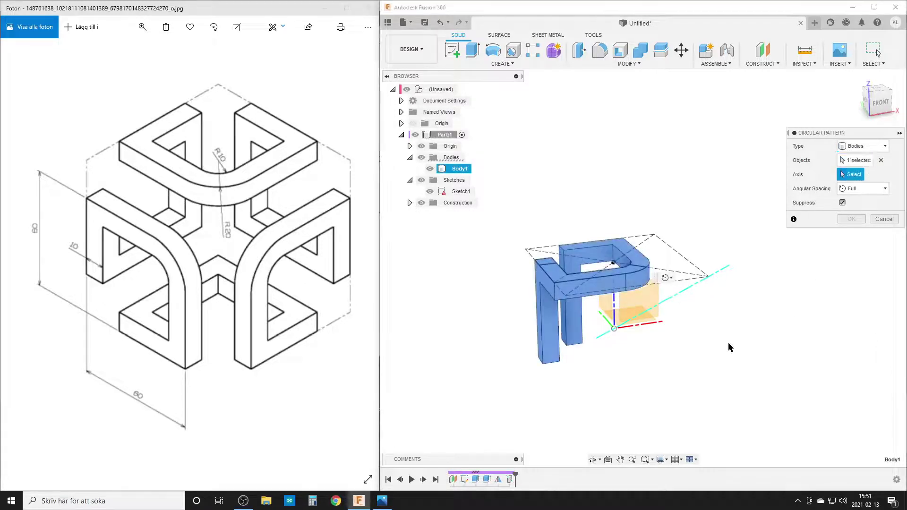
{"action": "left_click", "coordinate": [683, 294]}
{"action": "key", "text": "Return"}
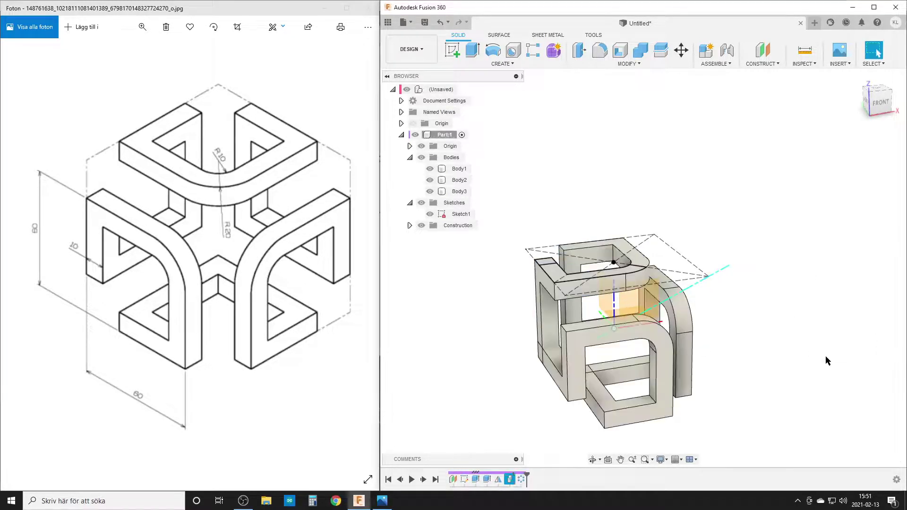
{"action": "scroll", "coordinate": [793, 357], "scroll_direction": "down", "scroll_amount": 2}
{"action": "middle_click_drag", "start_coordinate": [791, 380], "coordinate": [721, 403], "text": "shift"}
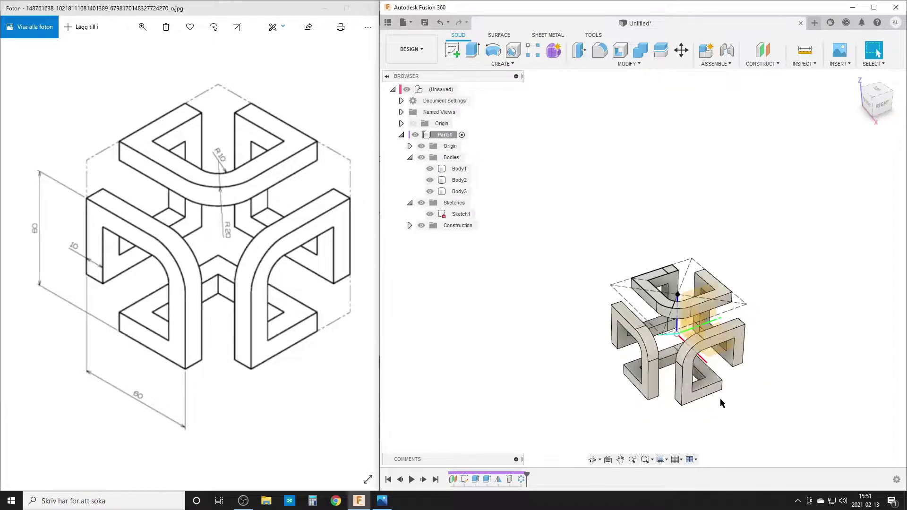
{"action": "left_click", "coordinate": [430, 214]}
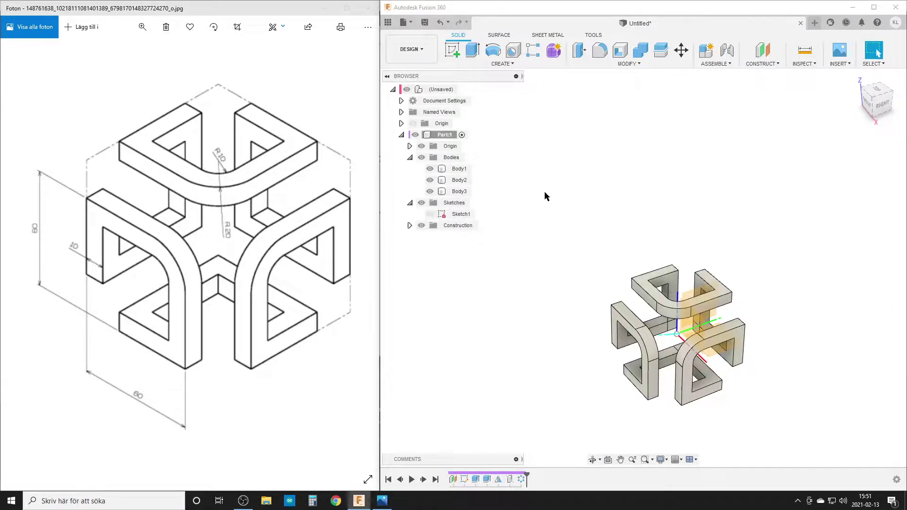
Hide the origin, then Combine Body1–Body3 with Join and return to Home view
{"action": "left_click", "coordinate": [420, 147]}
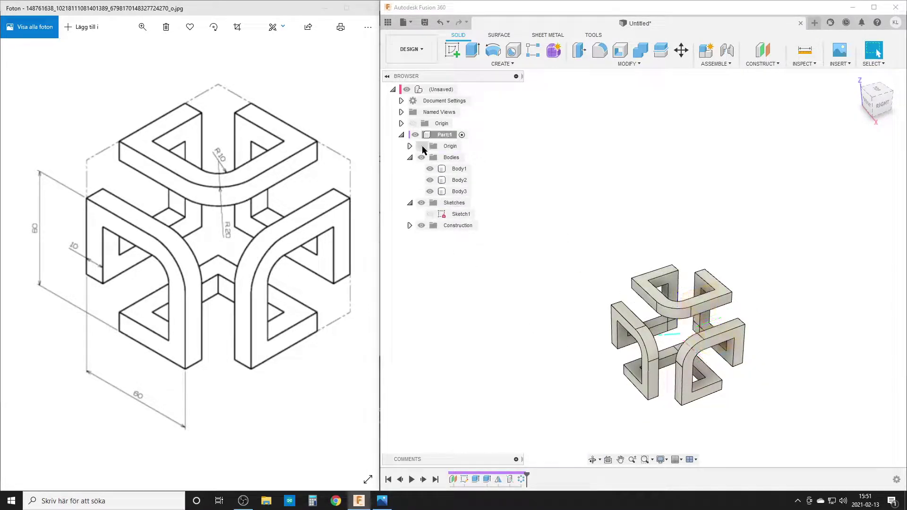
{"action": "left_click_drag", "start_coordinate": [523, 200], "coordinate": [818, 443]}
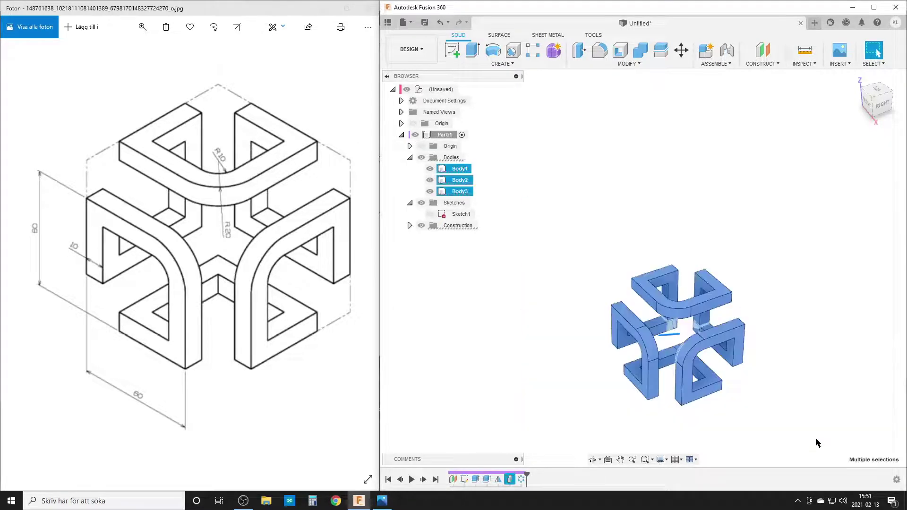
{"action": "left_click", "coordinate": [642, 50]}
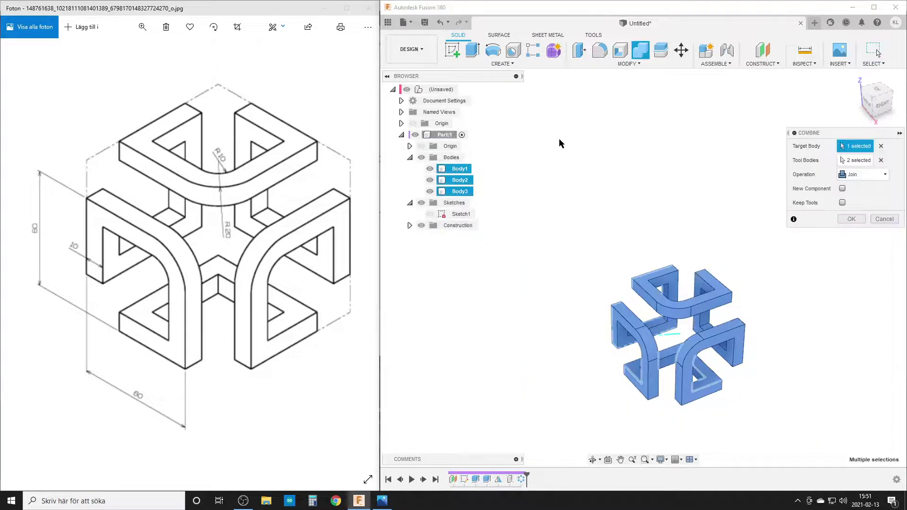
{"action": "key", "text": "Return"}
{"action": "middle_click_drag", "start_coordinate": [704, 328], "coordinate": [697, 258], "text": "shift"}
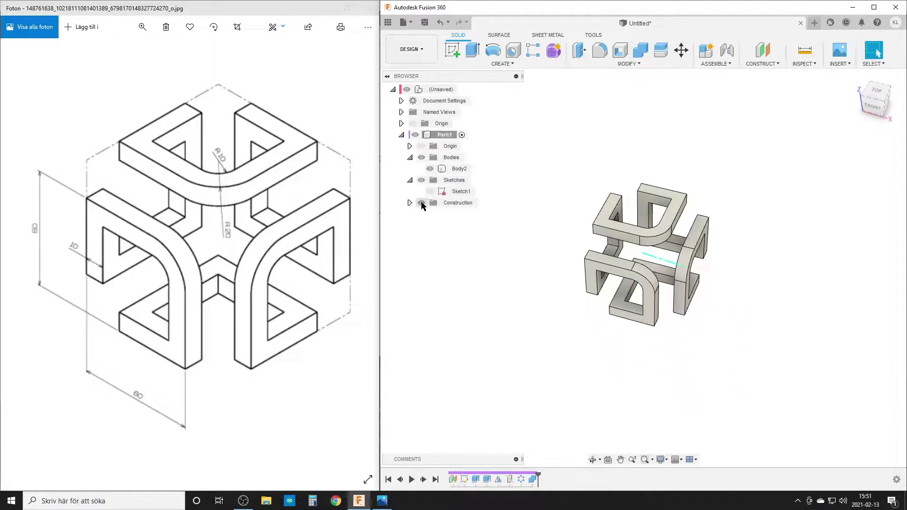
{"action": "key", "text": "F6"}
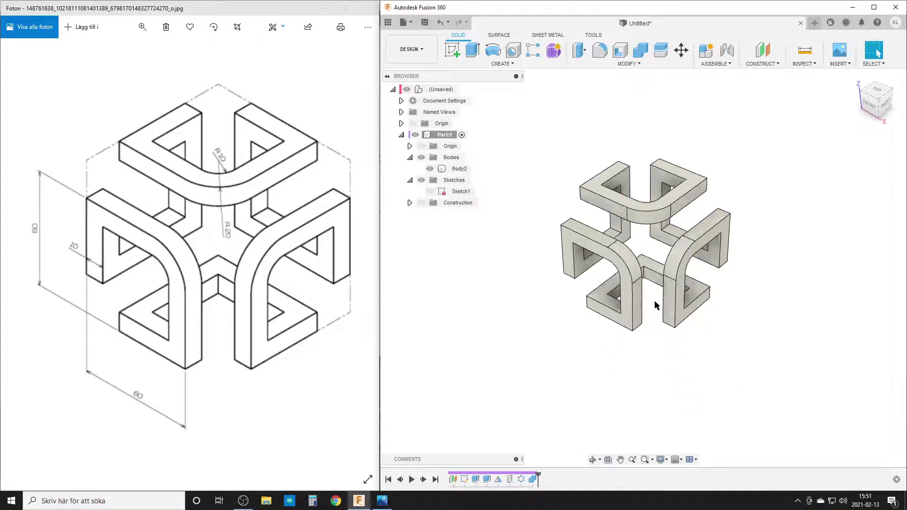
{"action": "scroll", "coordinate": [655, 306], "scroll_direction": "up", "scroll_amount": 2}
{"action": "scroll", "coordinate": [650, 344], "scroll_direction": "down", "scroll_amount": 3}
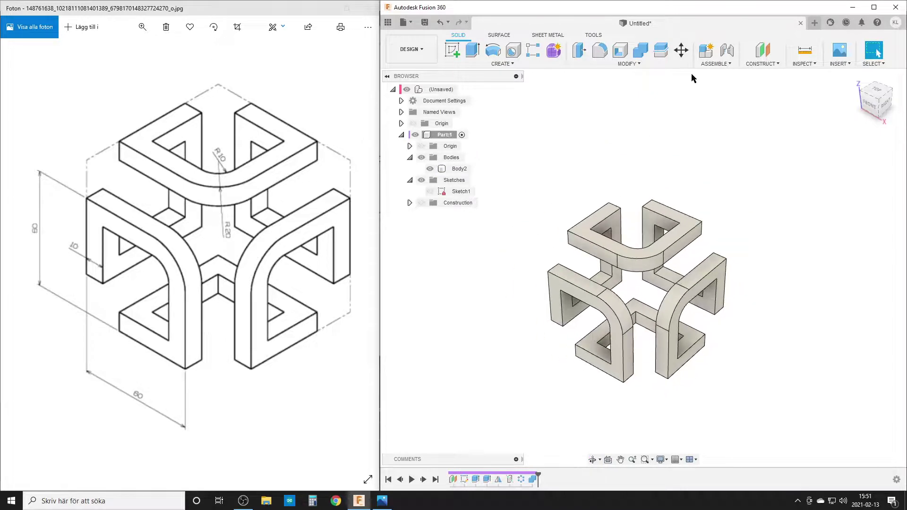
Set CubeSide to 100 mm and TubeWidth to 25 mm in Change Parameters and apply
{"action": "left_click", "coordinate": [628, 63]}
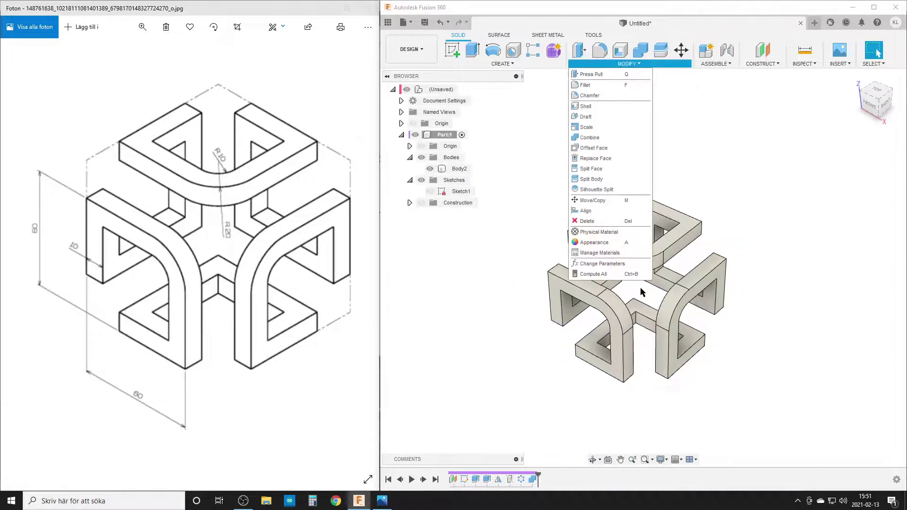
{"action": "left_click", "coordinate": [609, 263]}
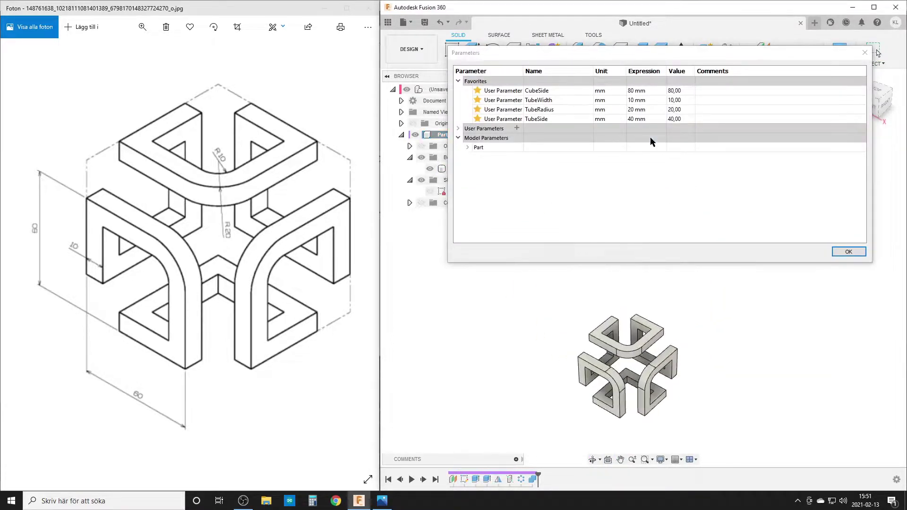
{"action": "left_click", "coordinate": [638, 90]}
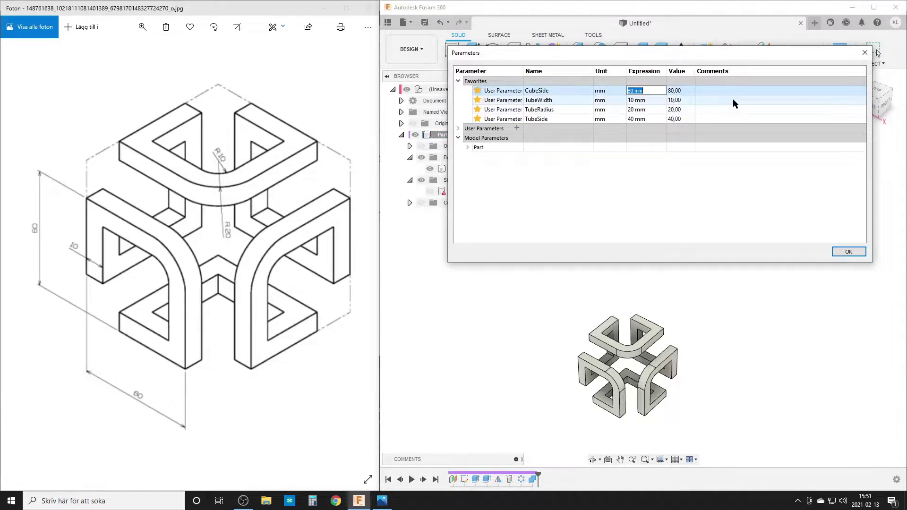
{"action": "type", "text": "100"}
{"action": "key", "text": "Return"}
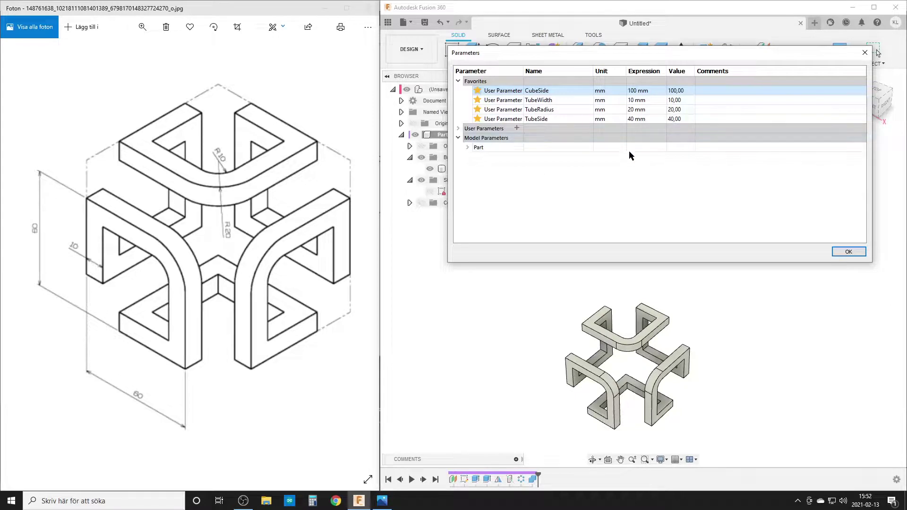
{"action": "left_click", "coordinate": [634, 101]}
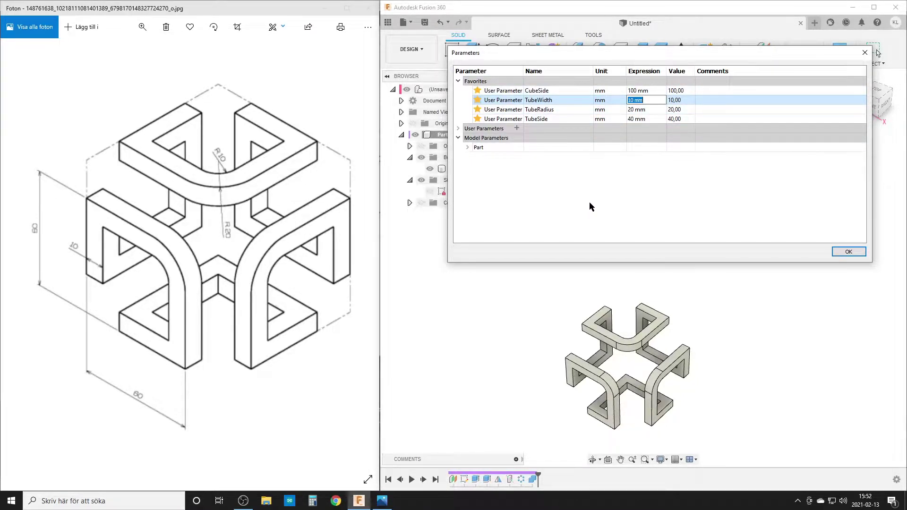
{"action": "type", "text": "25"}
{"action": "key", "text": "Return"}
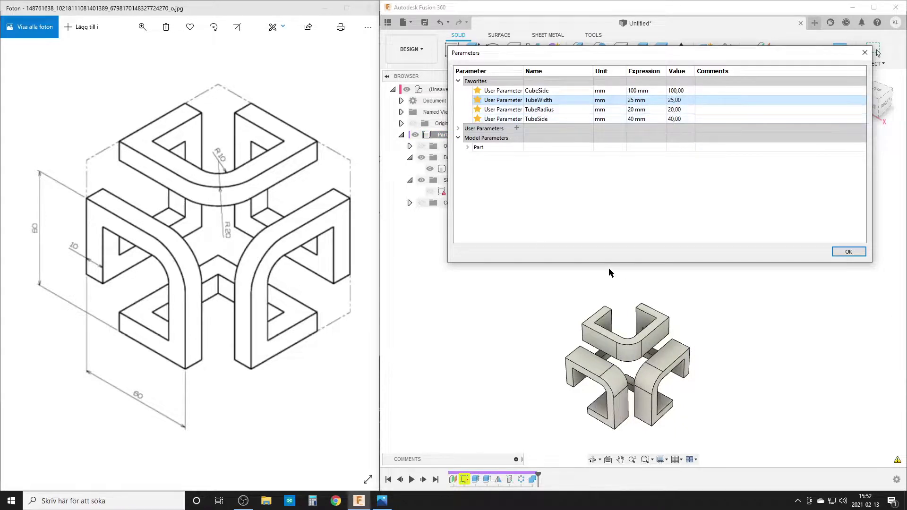
{"action": "left_click", "coordinate": [849, 251]}
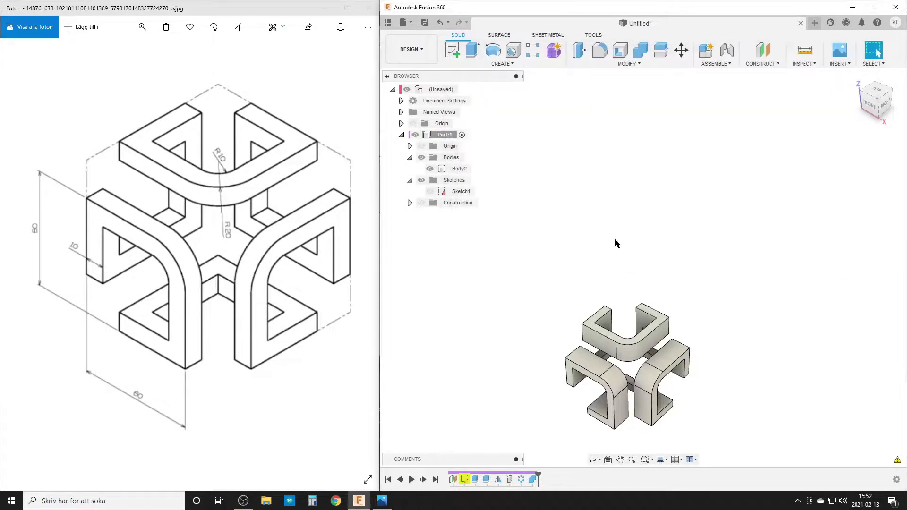
Undo the change, then try TubeRadius 30 mm and TubeWidth 20 mm in Change Parameters
{"action": "left_click", "coordinate": [441, 23]}
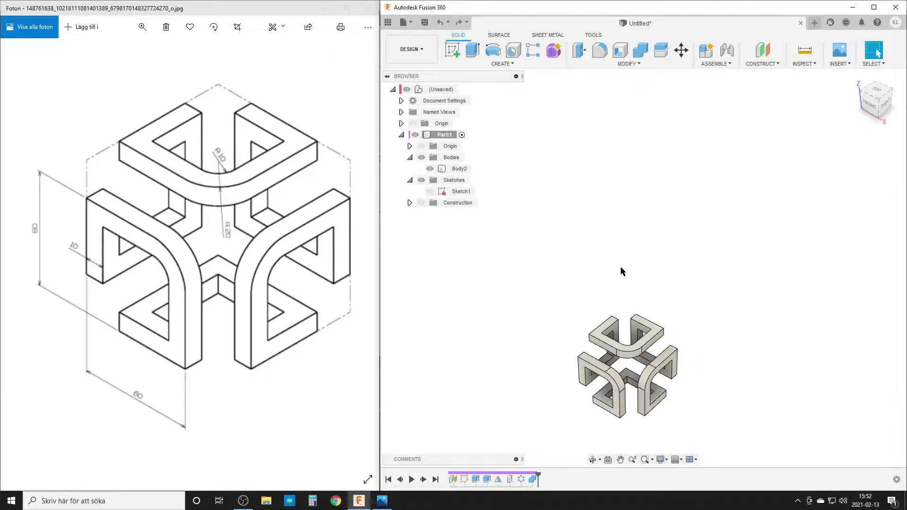
{"action": "left_click", "coordinate": [629, 63]}
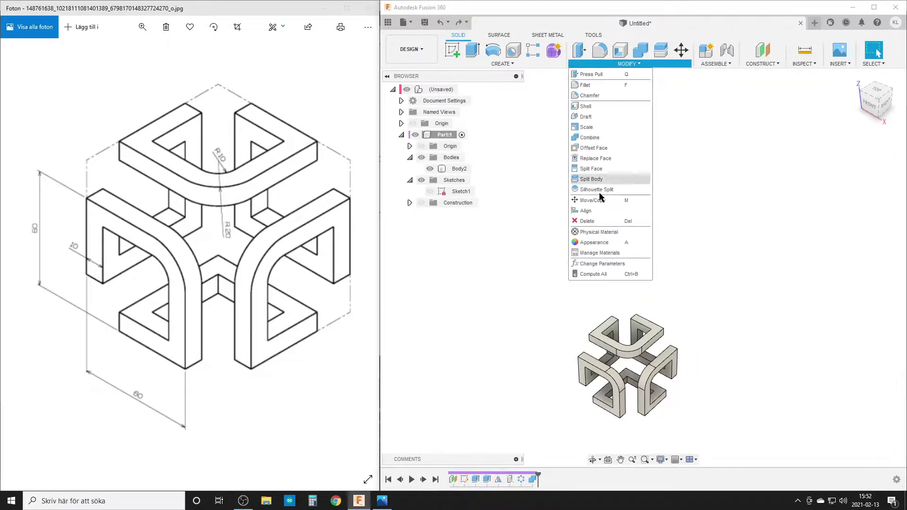
{"action": "left_click", "coordinate": [609, 263]}
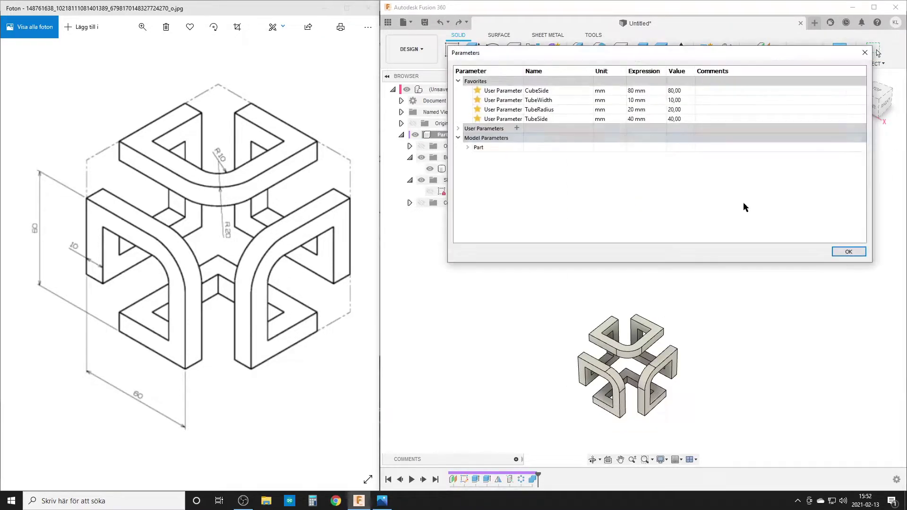
{"action": "double_click", "coordinate": [633, 110]}
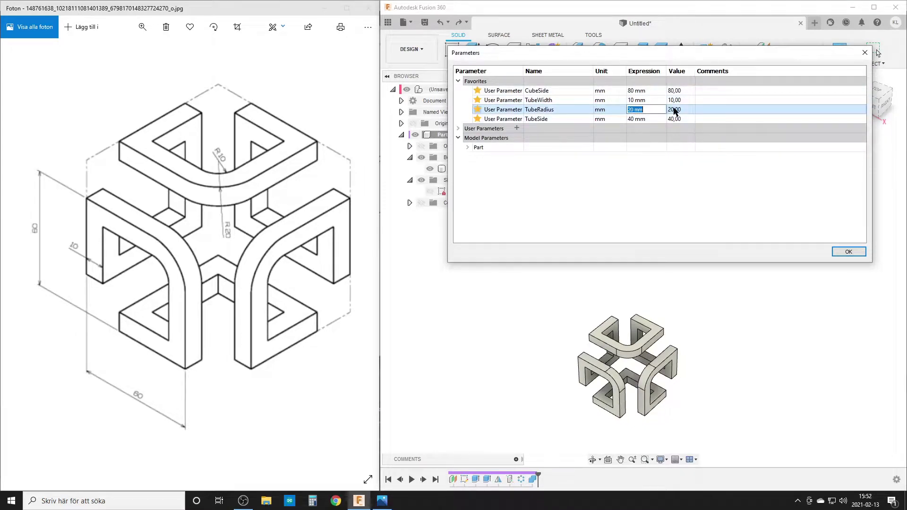
{"action": "type", "text": "30"}
{"action": "key", "text": "Return"}
{"action": "left_click", "coordinate": [636, 100]}
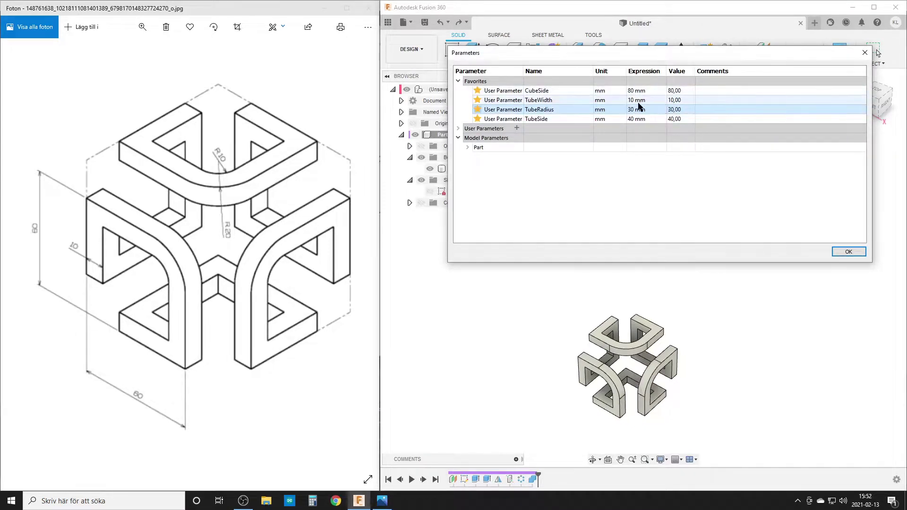
{"action": "left_click", "coordinate": [636, 101]}
{"action": "type", "text": "2"}
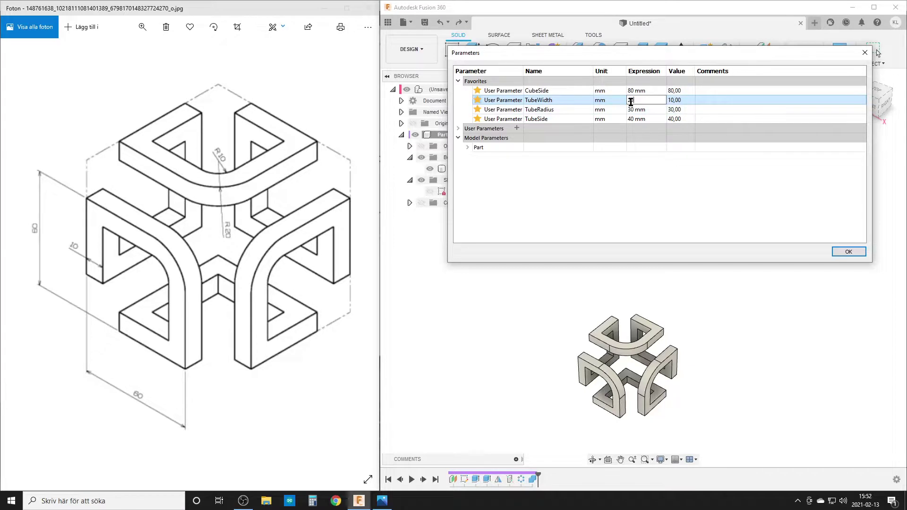
{"action": "type", "text": "0"}
{"action": "key", "text": "Return"}
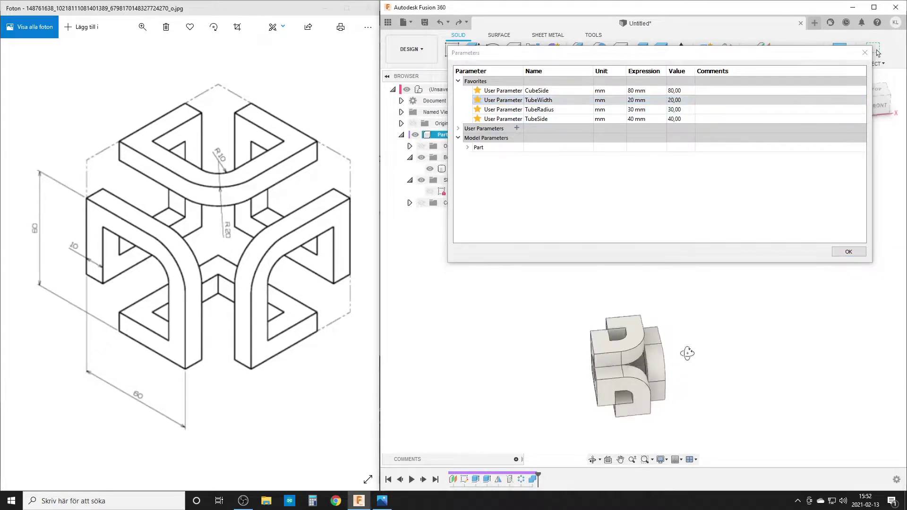
Try TubeWidth 15 mm, then set TubeWidth back to 10 mm
{"action": "left_click", "coordinate": [647, 99]}
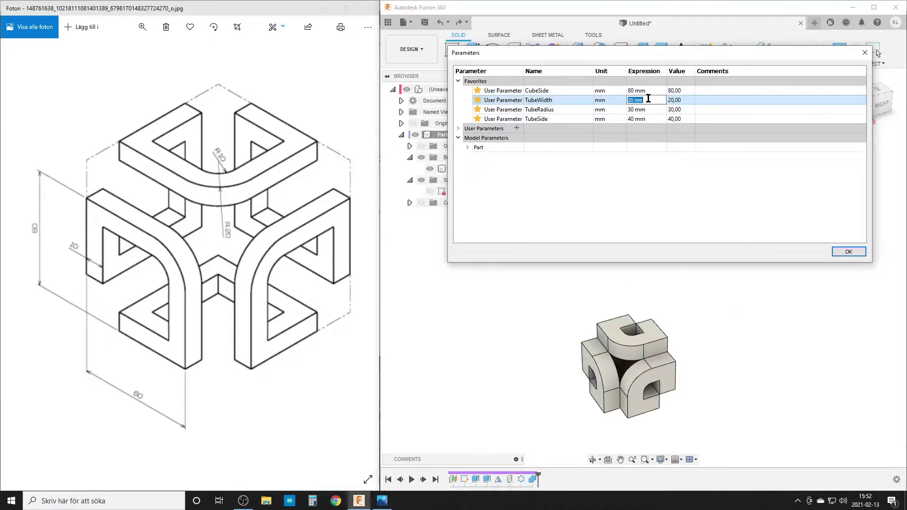
{"action": "type", "text": "15"}
{"action": "key", "text": "Return"}
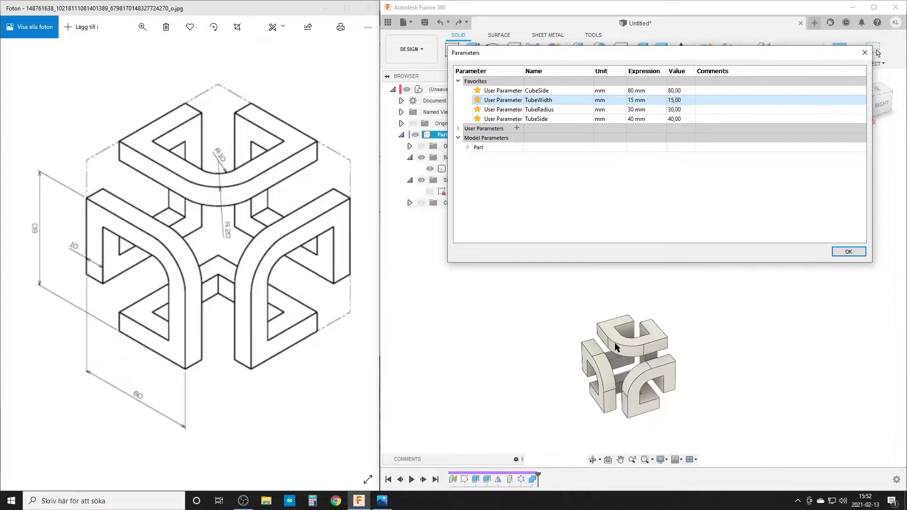
{"action": "middle_click_drag", "start_coordinate": [640, 352], "coordinate": [644, 189], "text": "shift"}
{"action": "left_click", "coordinate": [645, 100]}
{"action": "left_click", "coordinate": [645, 100]}
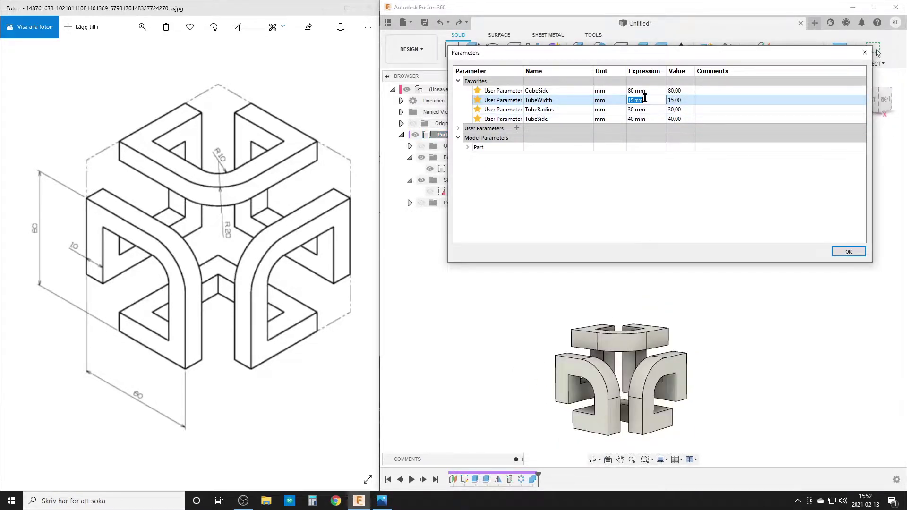
{"action": "type", "text": "10"}
{"action": "key", "text": "Return"}
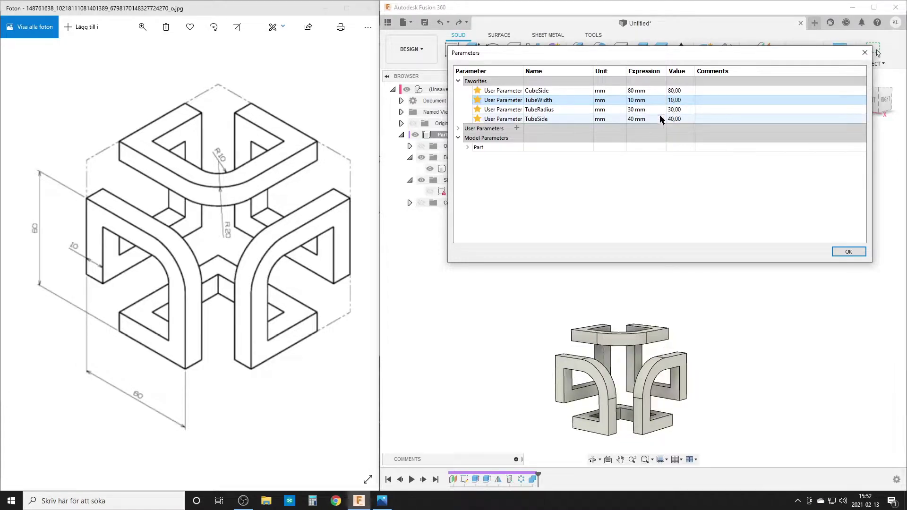
Try CubeSide 100 mm, restore it to 80 mm, and apply the parameters
{"action": "left_click", "coordinate": [645, 89]}
{"action": "type", "text": "1"}
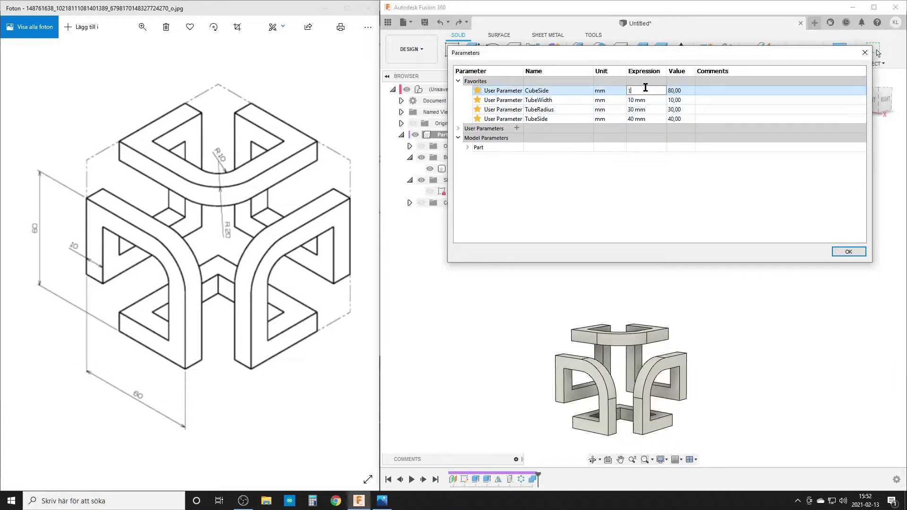
{"action": "type", "text": "00"}
{"action": "key", "text": "Return"}
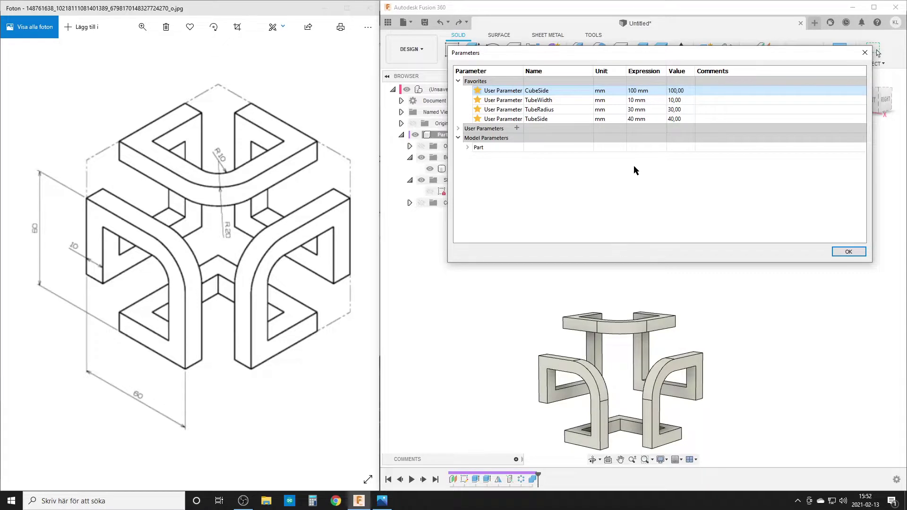
{"action": "left_click", "coordinate": [659, 89]}
{"action": "type", "text": "80"}
{"action": "key", "text": "Return"}
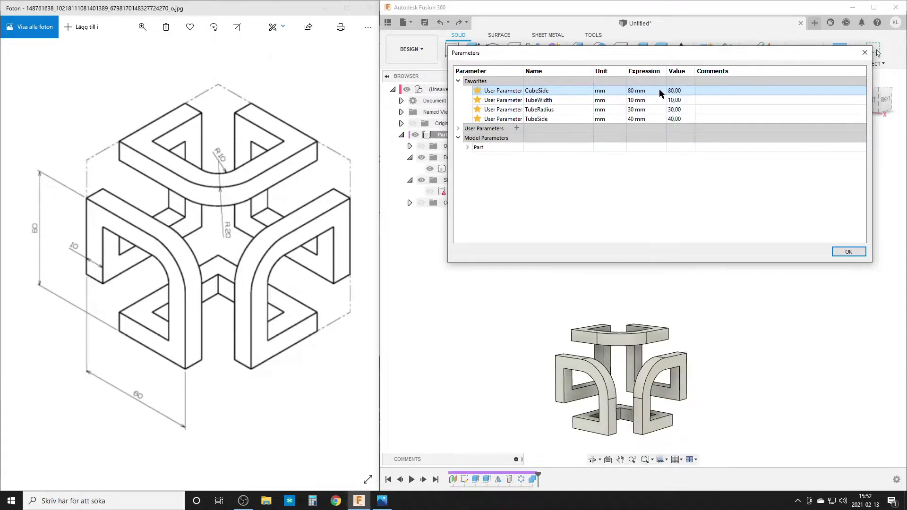
{"action": "left_click", "coordinate": [646, 109]}
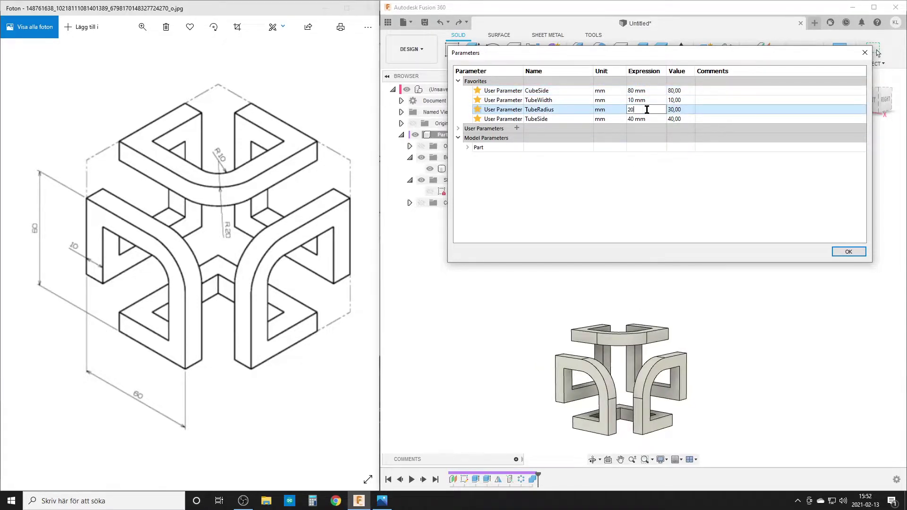
{"action": "left_click", "coordinate": [848, 251]}
{"action": "middle_click_drag", "start_coordinate": [632, 334], "coordinate": [566, 217]}
{"action": "scroll", "coordinate": [586, 255], "scroll_direction": "up", "scroll_amount": 3}
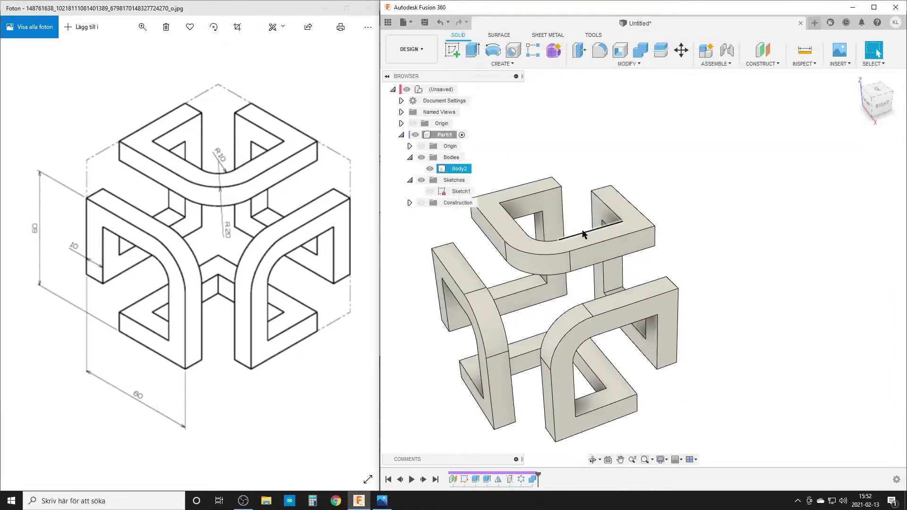
{"action": "middle_click_drag", "start_coordinate": [694, 246], "coordinate": [622, 308], "text": "shift"}
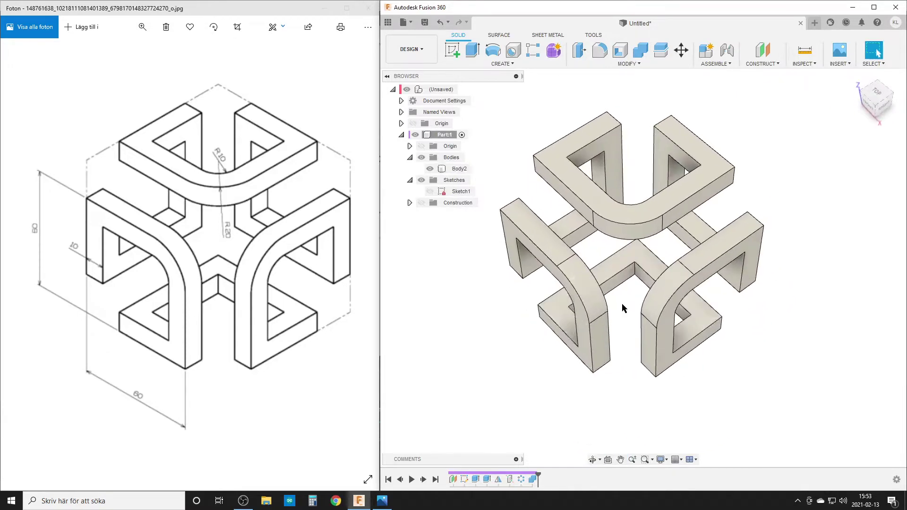
{"action": "middle_click_drag", "start_coordinate": [565, 255], "coordinate": [648, 345], "text": "shift"}
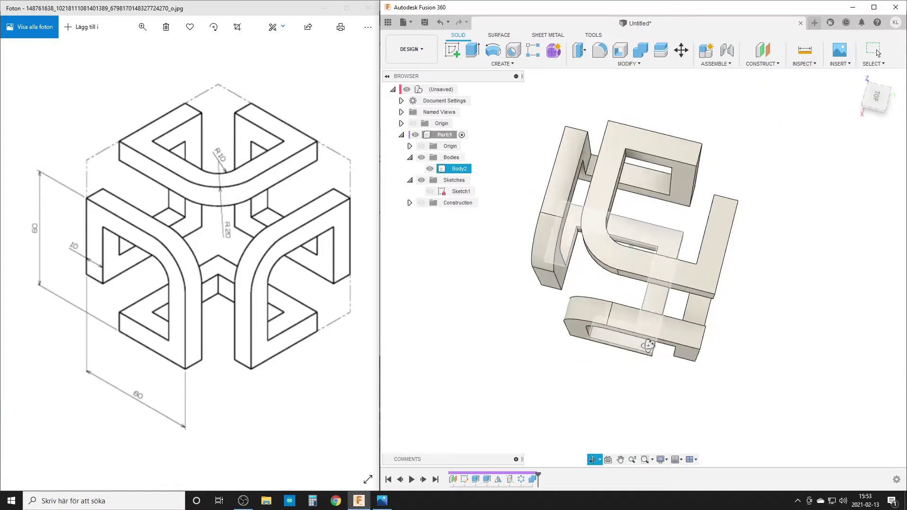